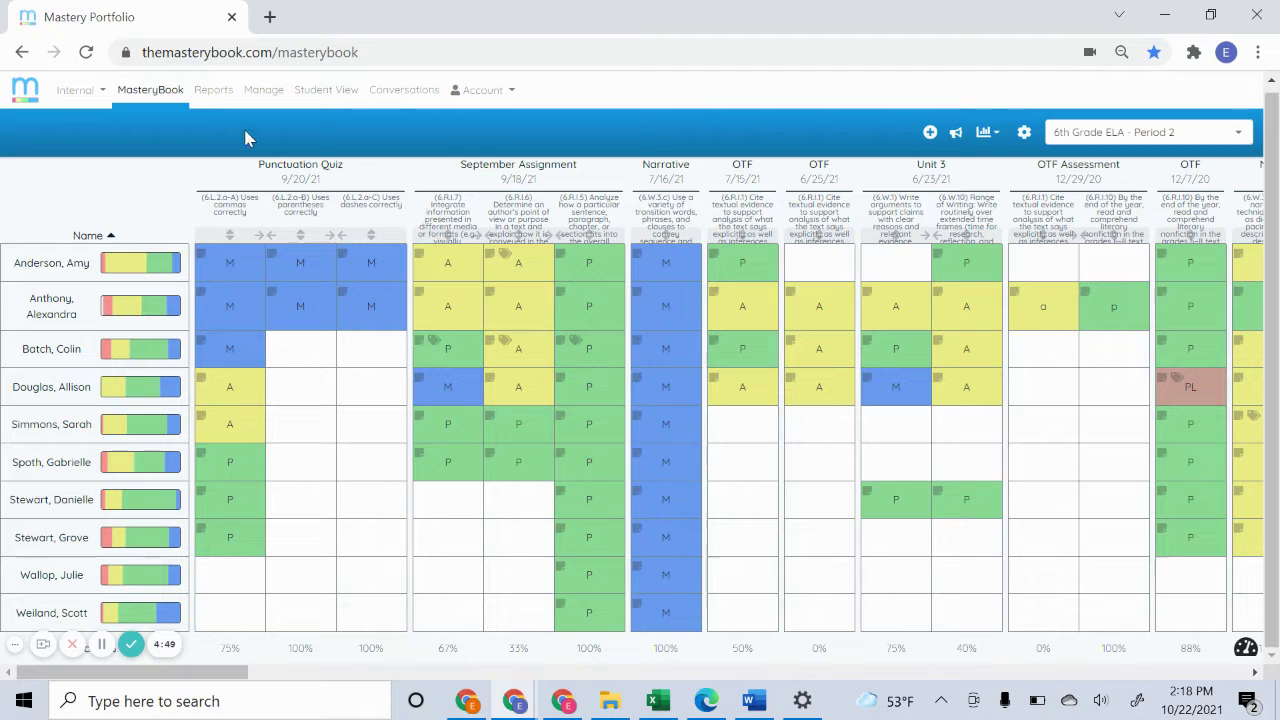
Start a custom report and add the Class Narrative and Section Header modules to its content.
left_click(211, 92)
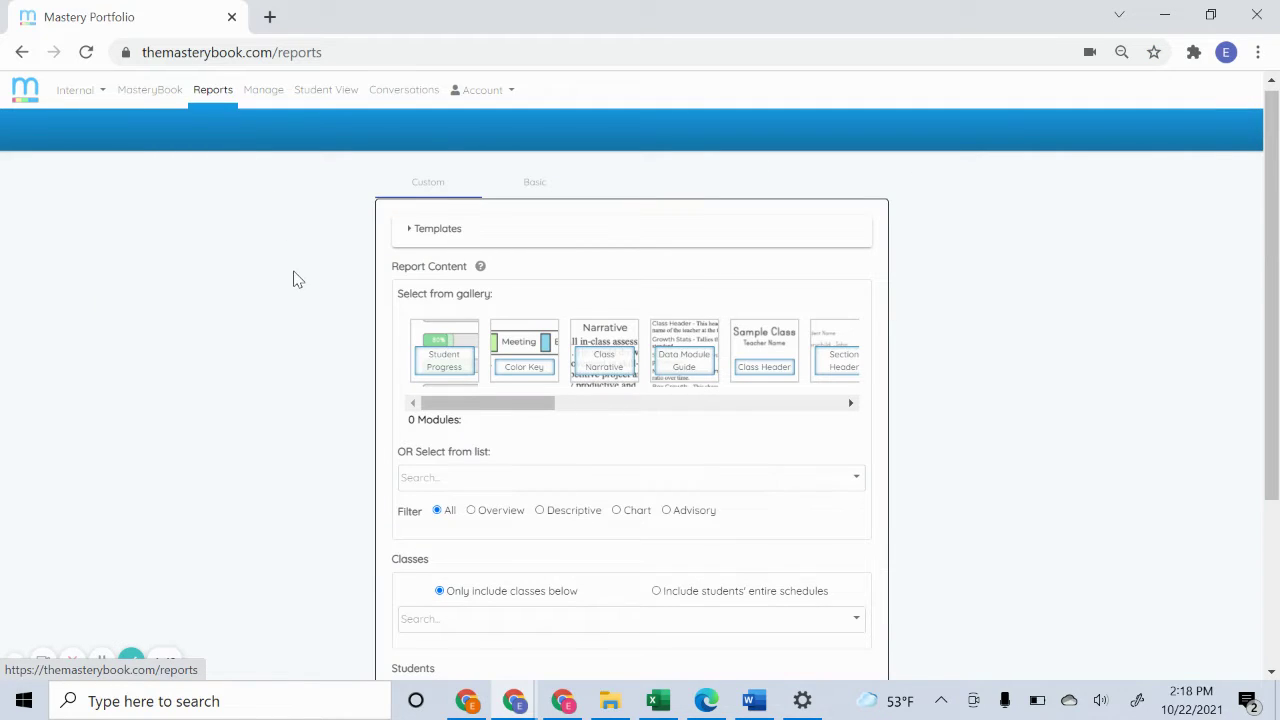
scroll(295, 277, "down", 1)
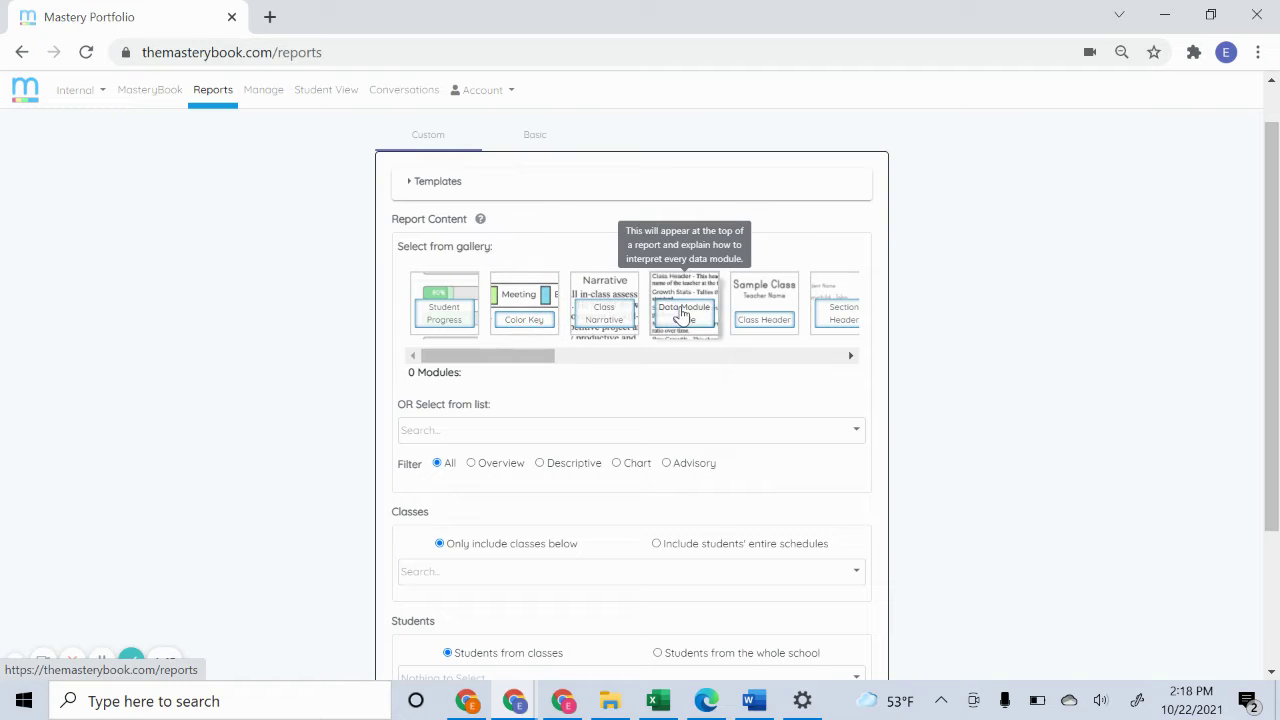
scroll(680, 315, "right", 2)
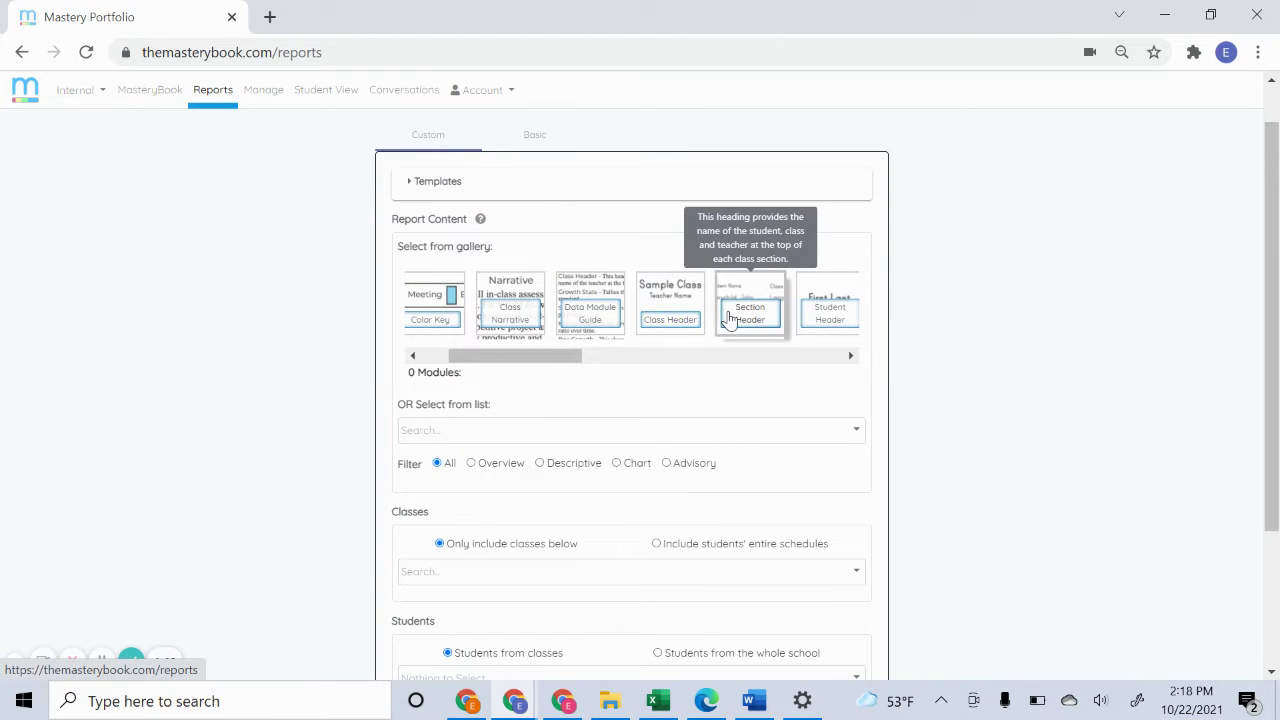
left_click(528, 330)
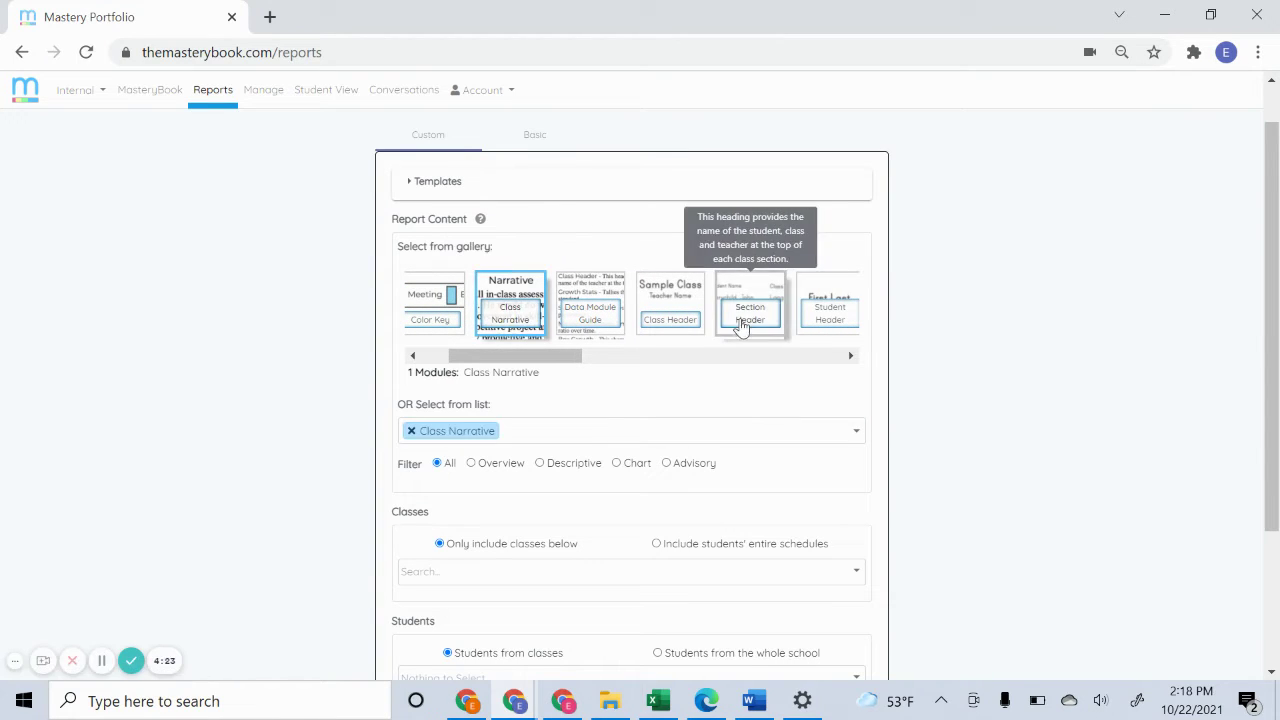
left_click(742, 329)
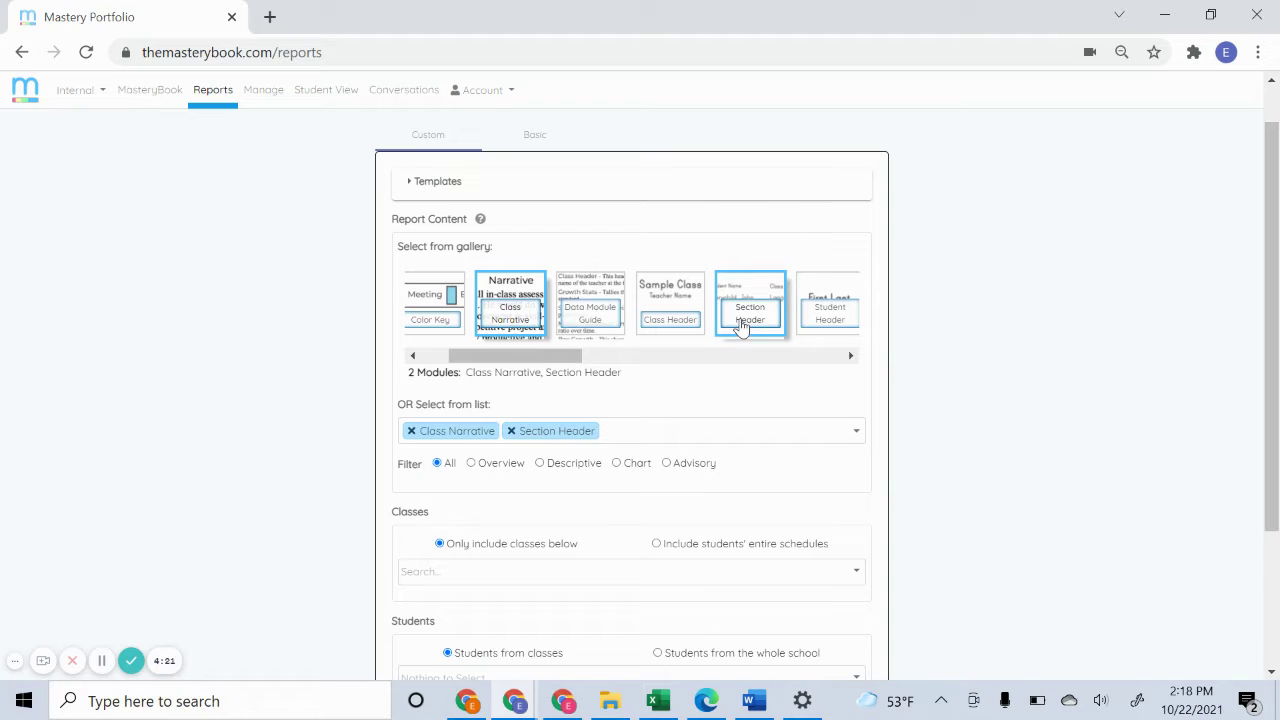
Add the Late & Missing, Summary Bar and Performance List modules to the report content.
scroll(766, 322, "right", 3)
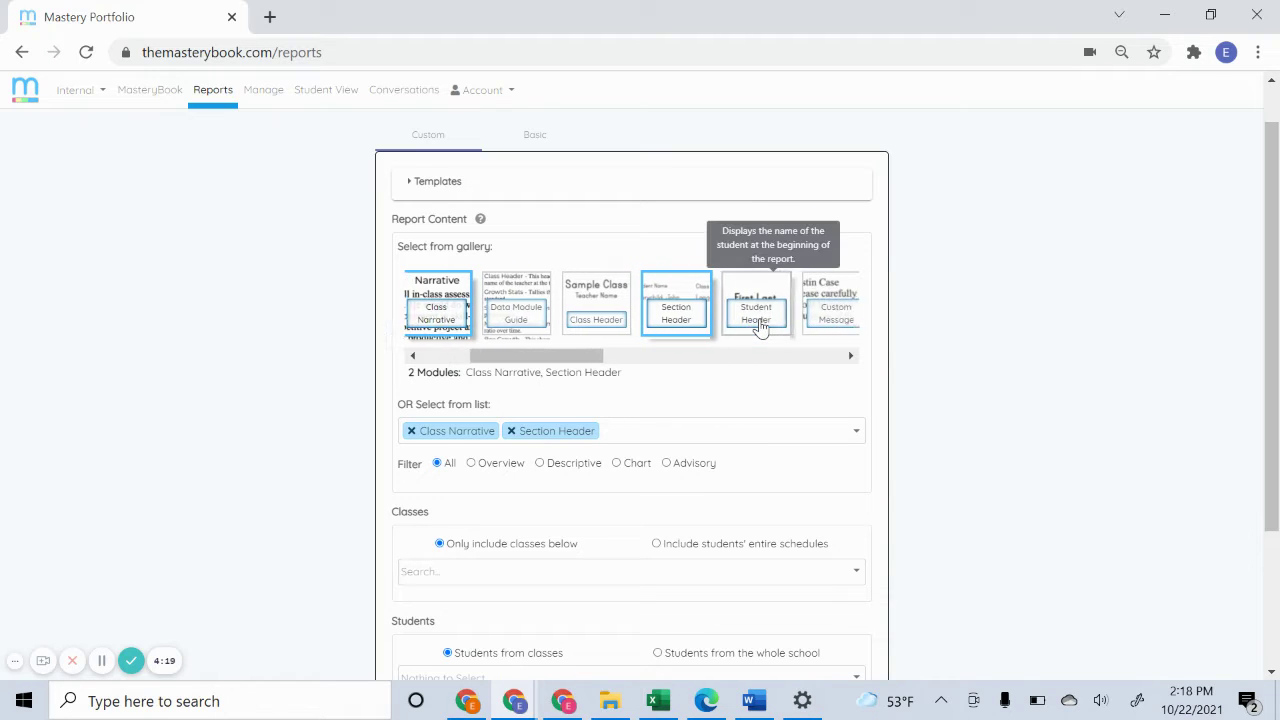
scroll(760, 325, "right", 3)
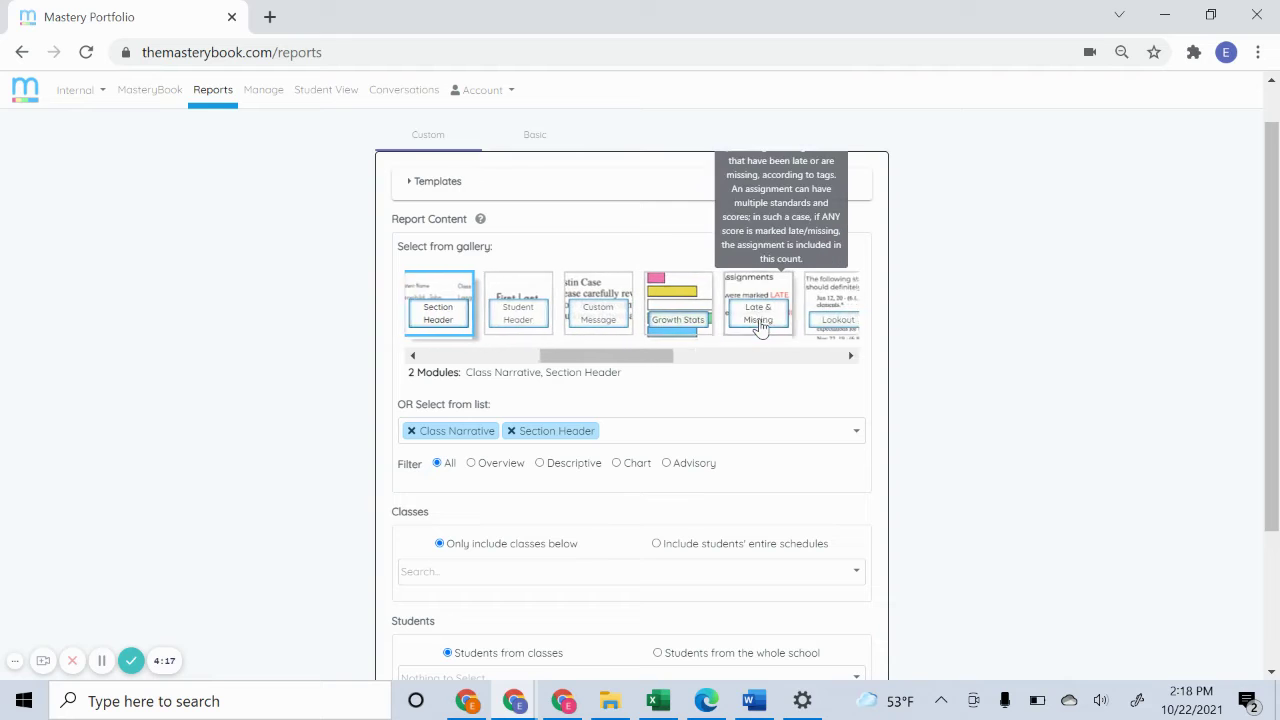
left_click(737, 322)
scroll(737, 322, "right", 3)
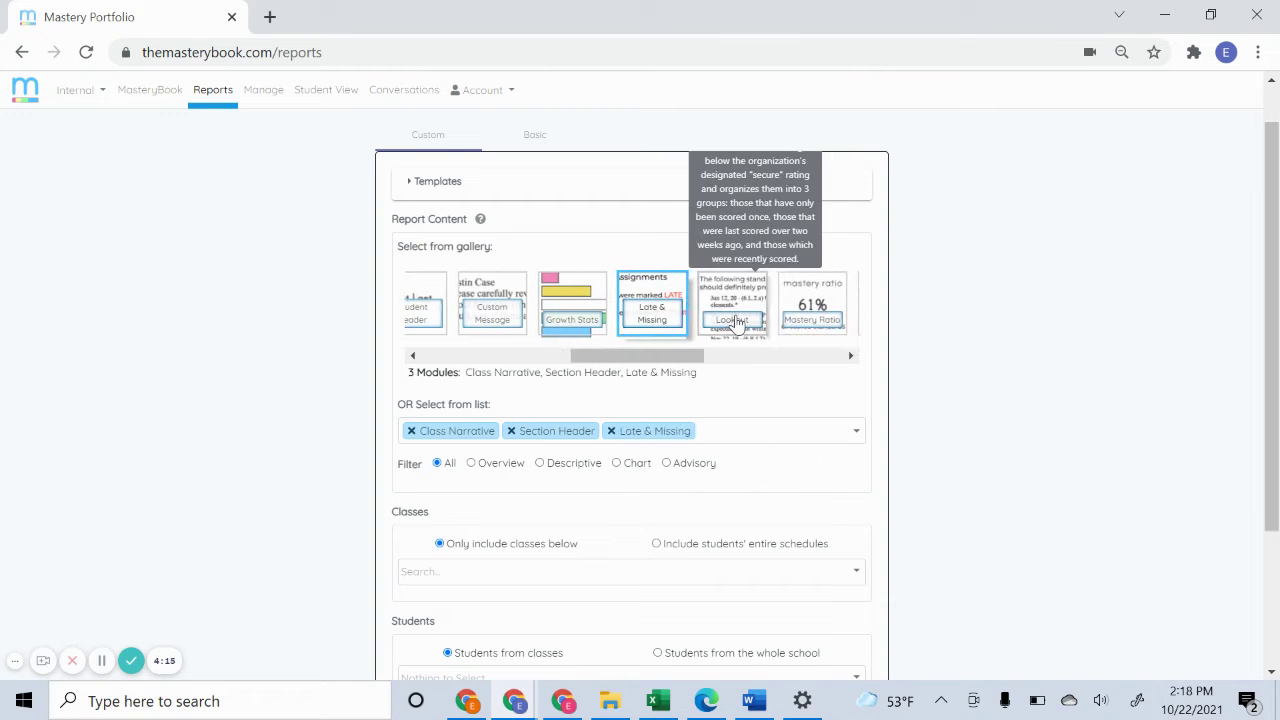
scroll(737, 322, "right", 3)
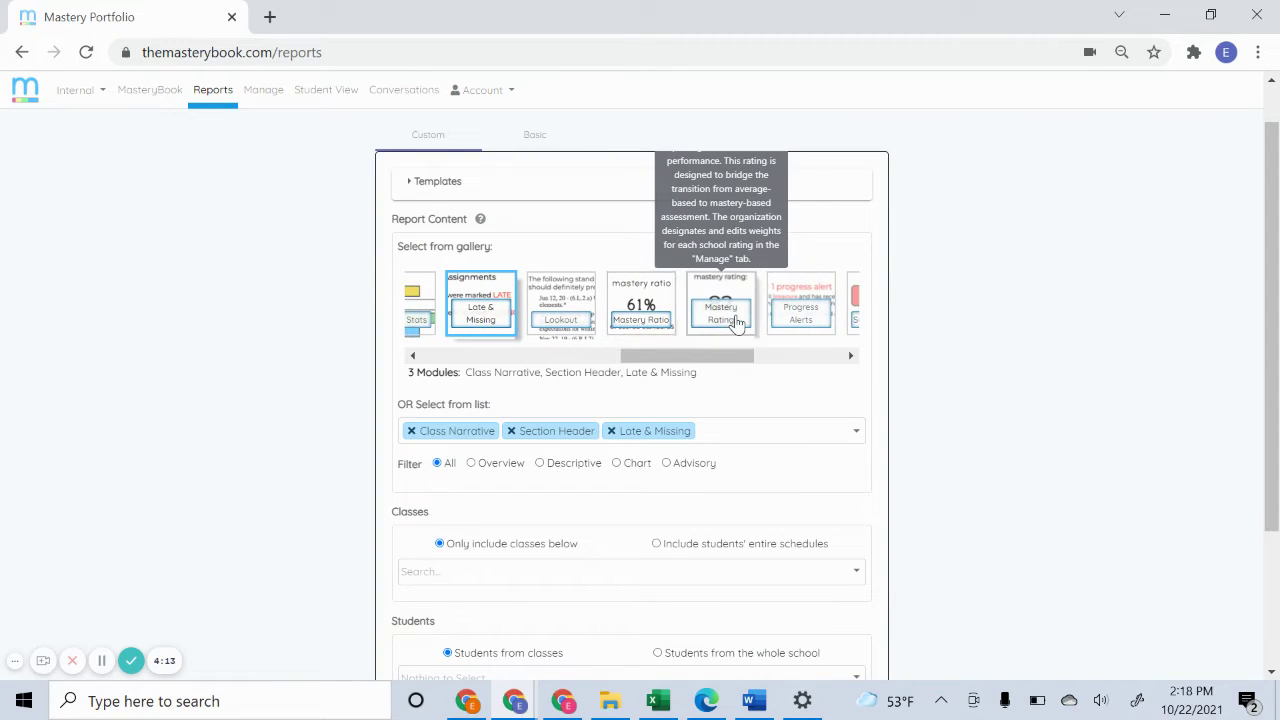
left_click(779, 320)
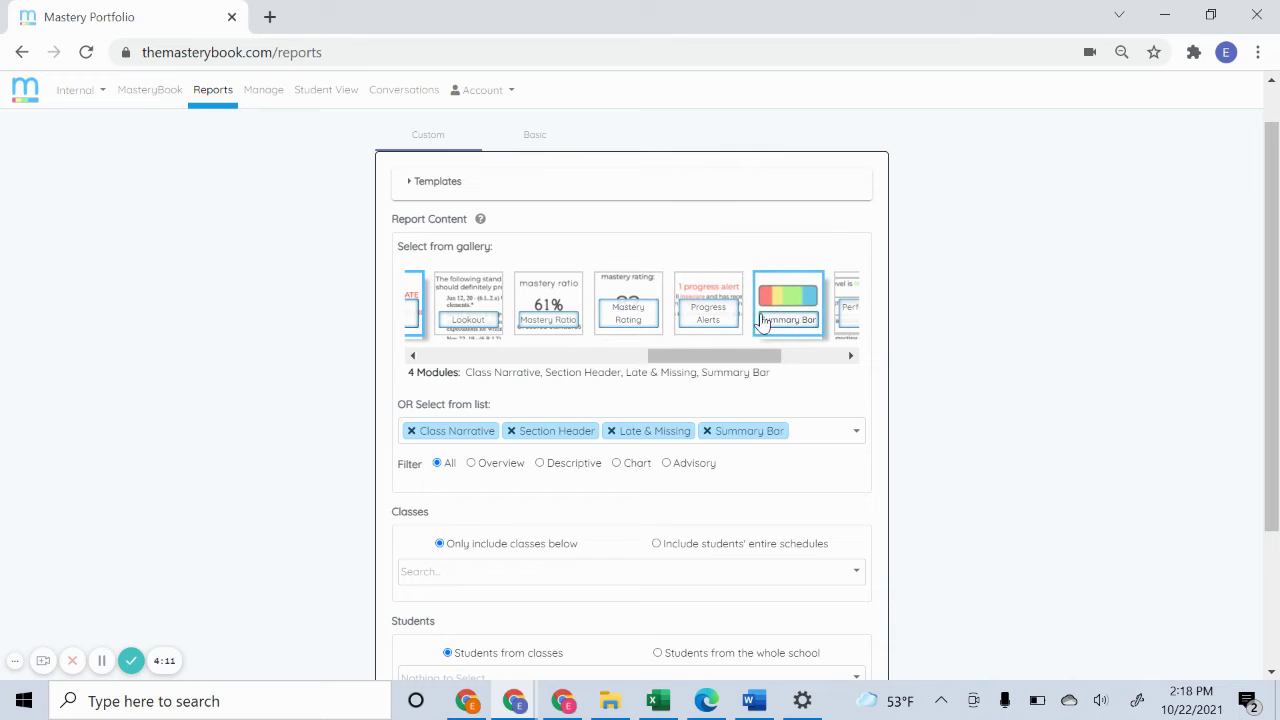
scroll(755, 321, "right", 3)
scroll(748, 322, "right", 1)
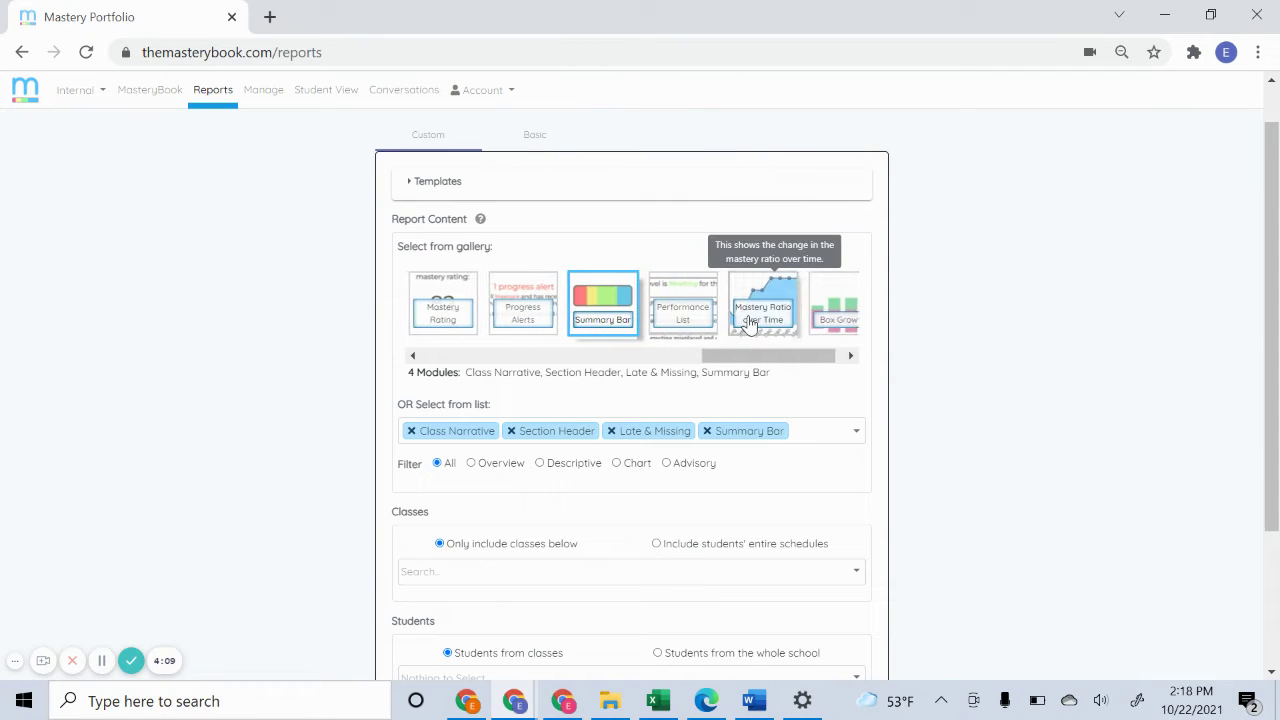
left_click(680, 312)
scroll(777, 310, "right", 1)
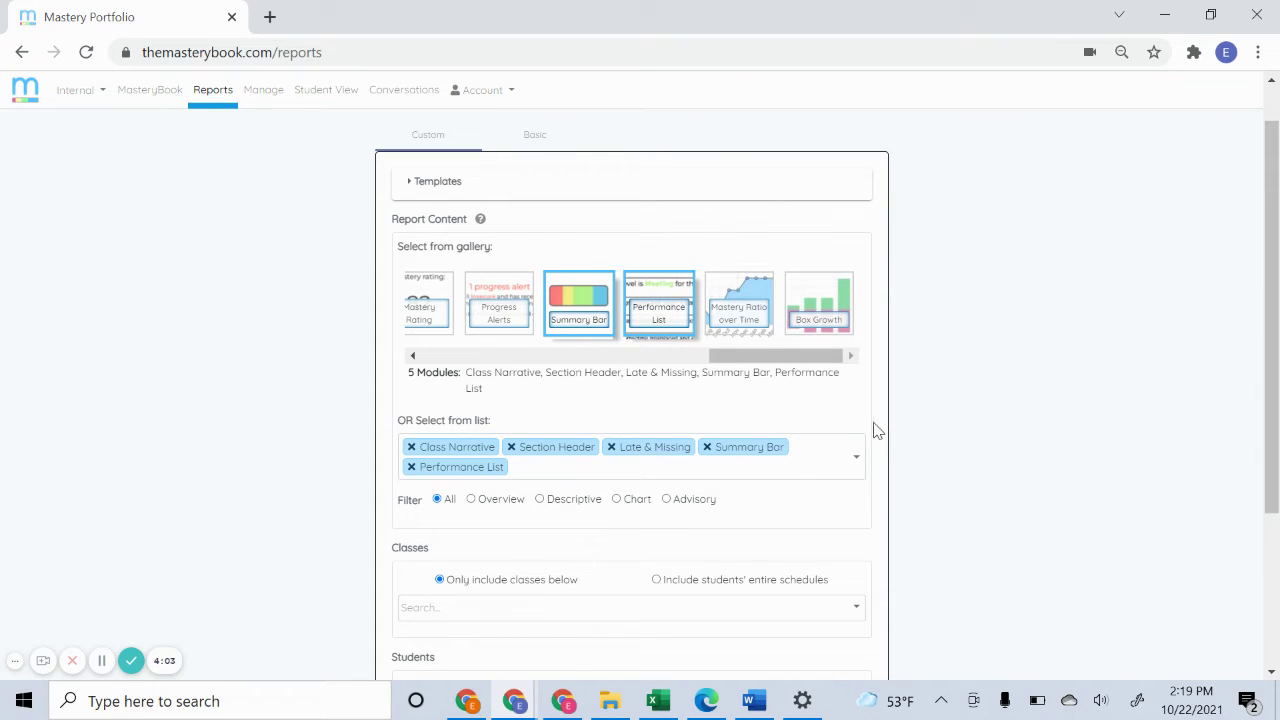
Include the classes 6th Grade ELA - Period 2, 6th Grade Math - Period 3 and 6th Grade Science - A in the report.
scroll(795, 406, "down", 2)
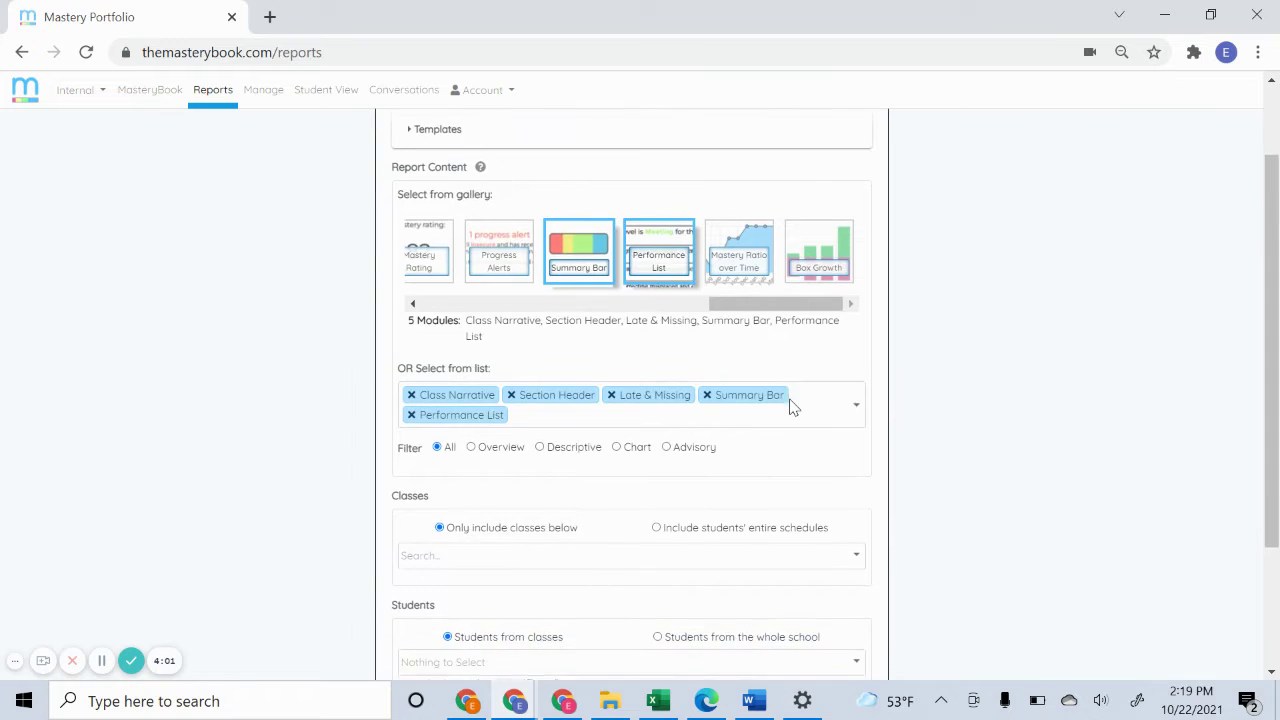
scroll(795, 404, "down", 4)
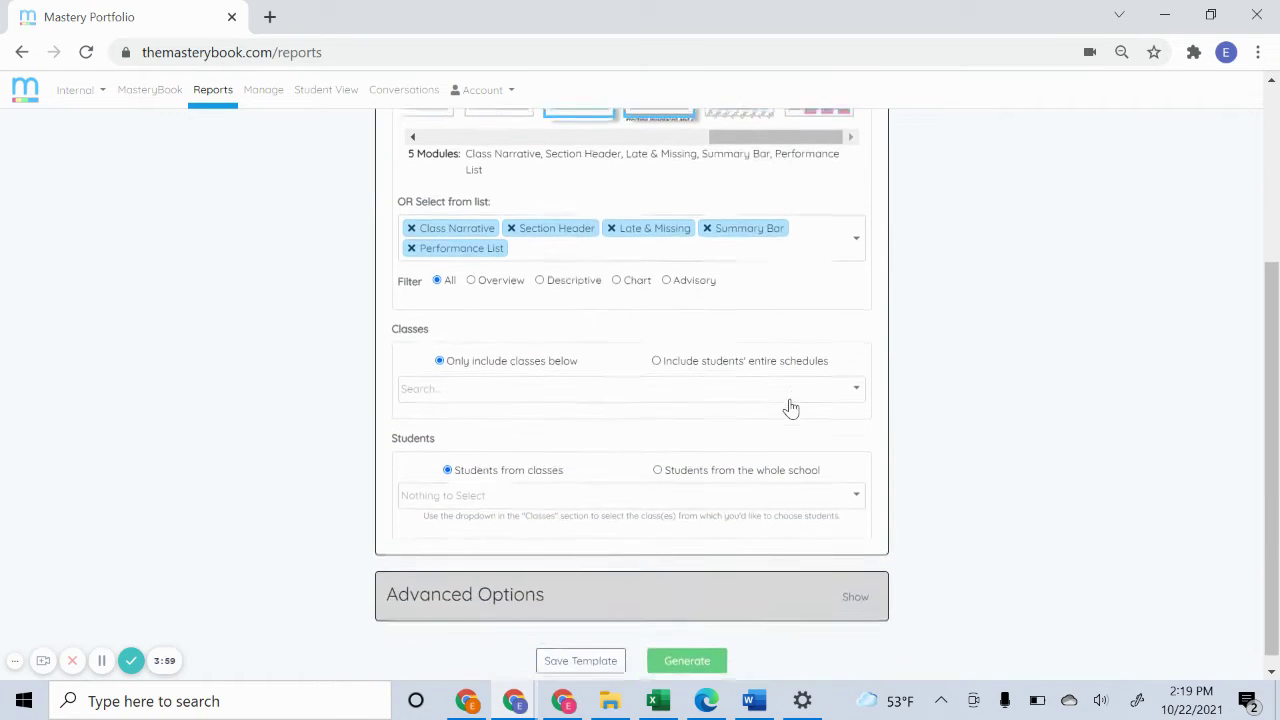
left_click(838, 390)
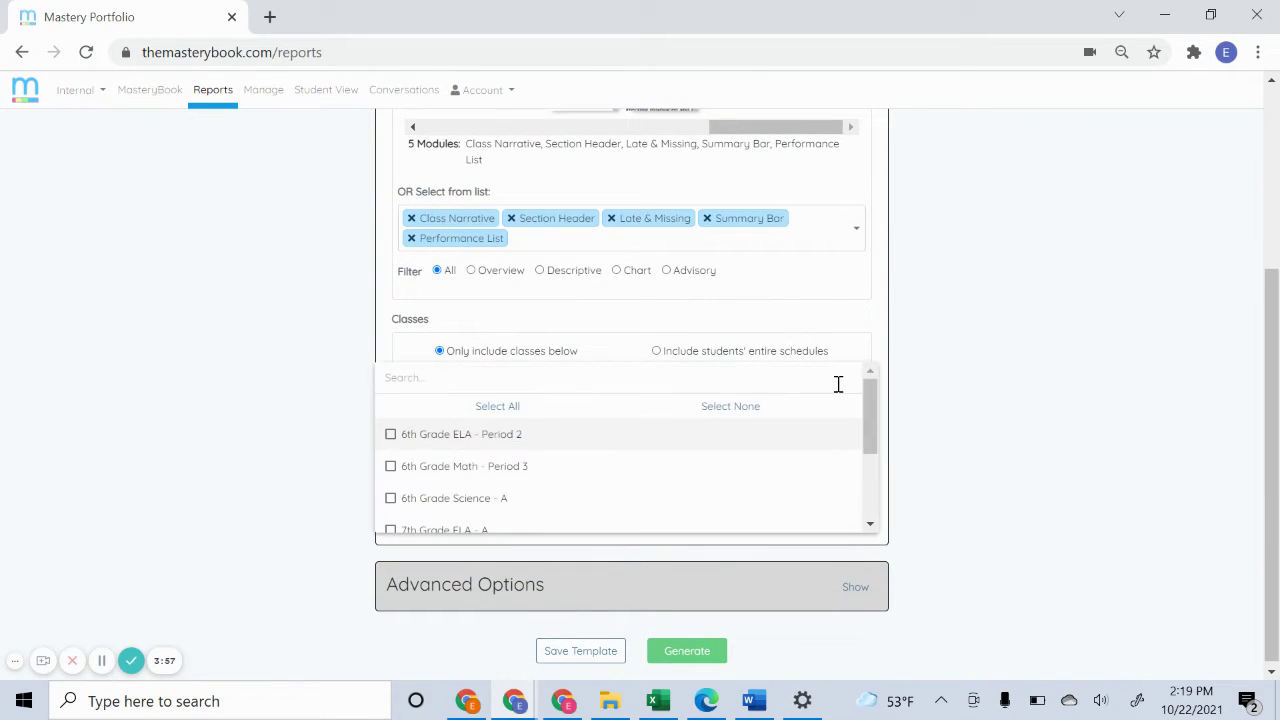
left_click(389, 437)
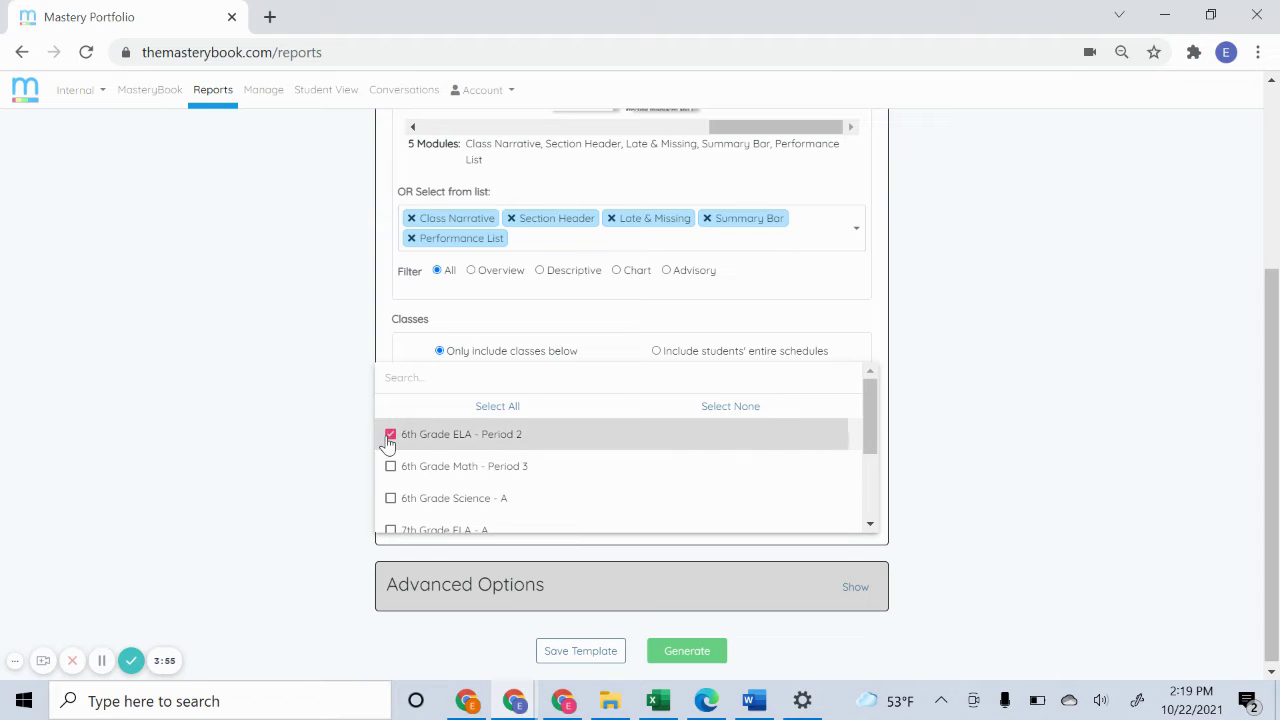
left_click(390, 467)
left_click(390, 499)
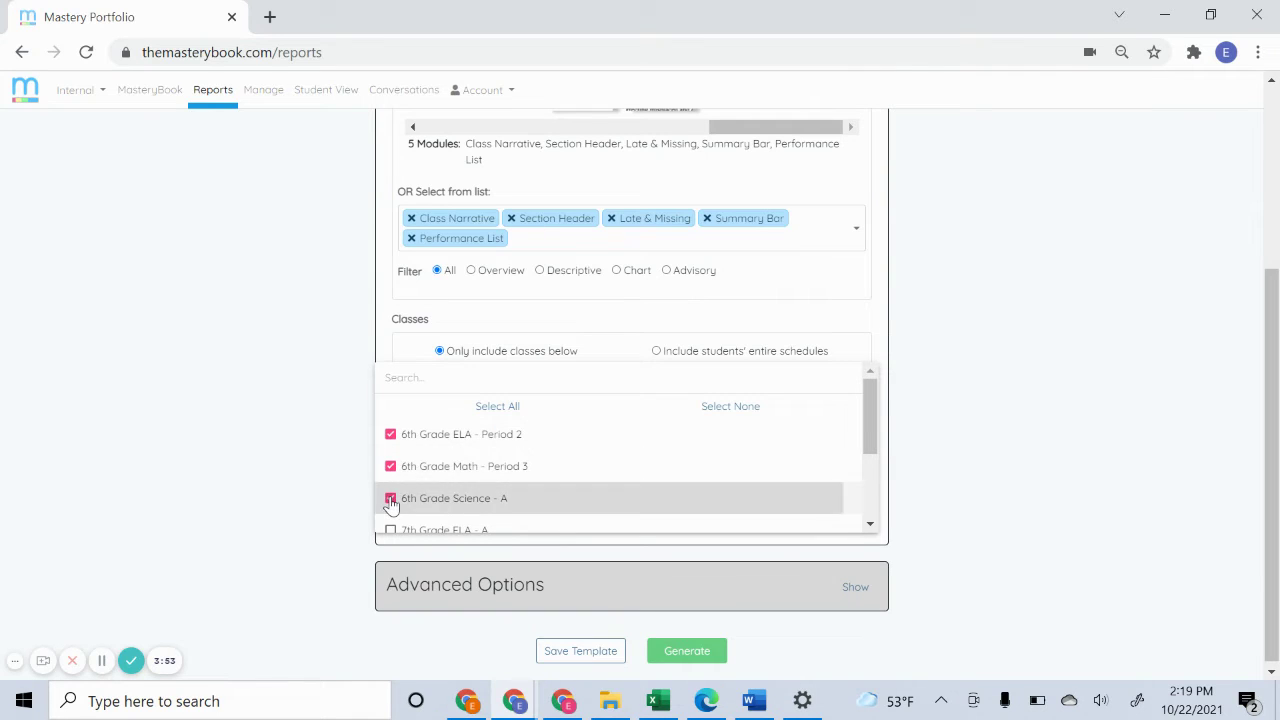
left_click(922, 418)
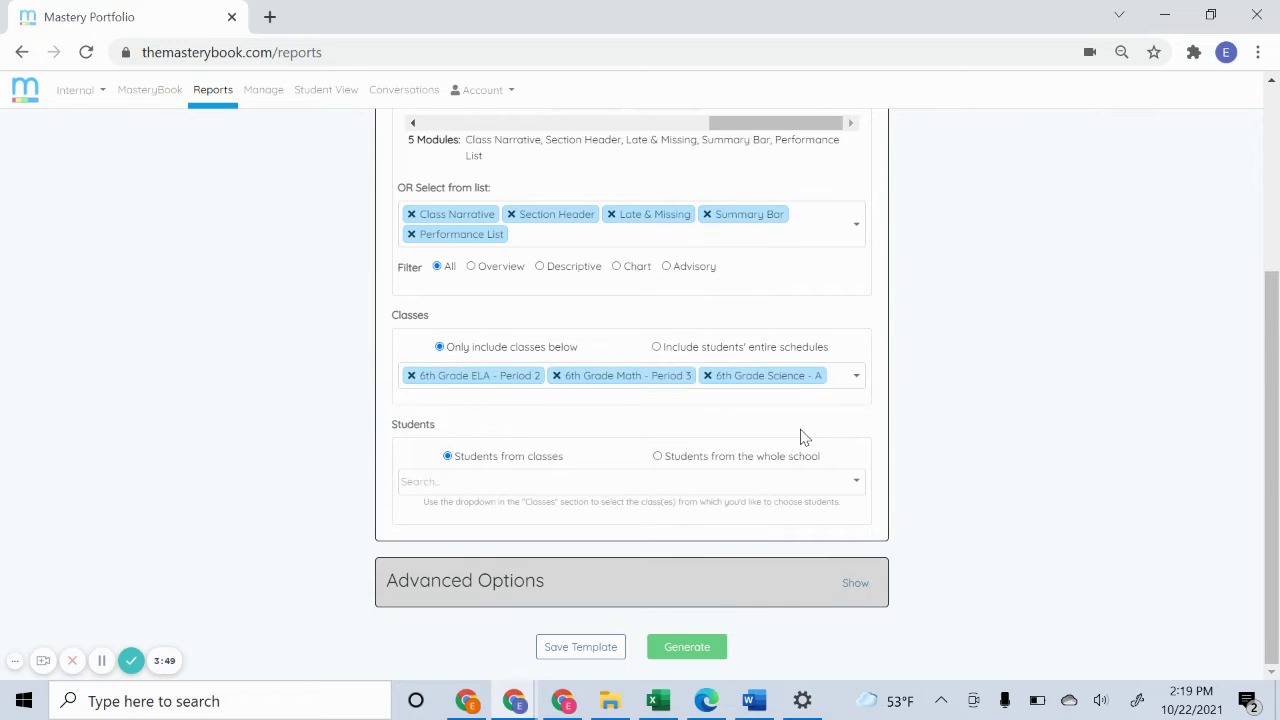
Include all students from the chosen classes in the report.
left_click(851, 485)
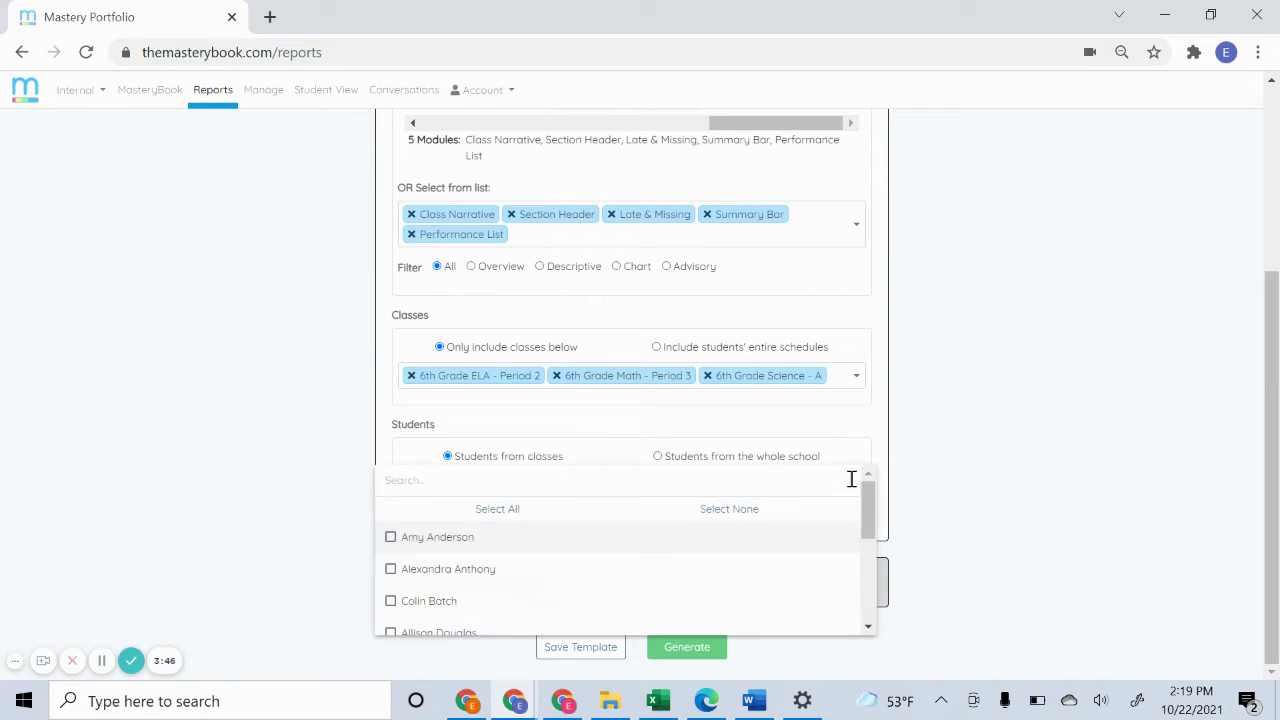
left_click(485, 512)
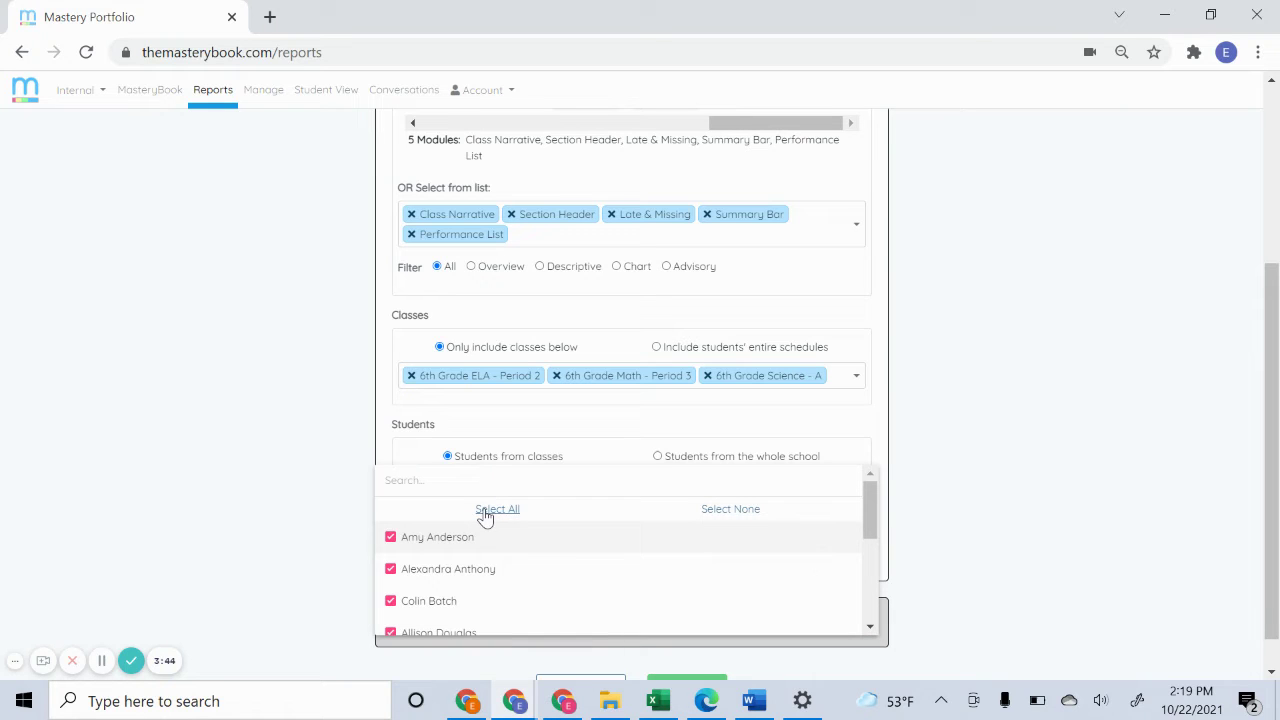
left_click(912, 445)
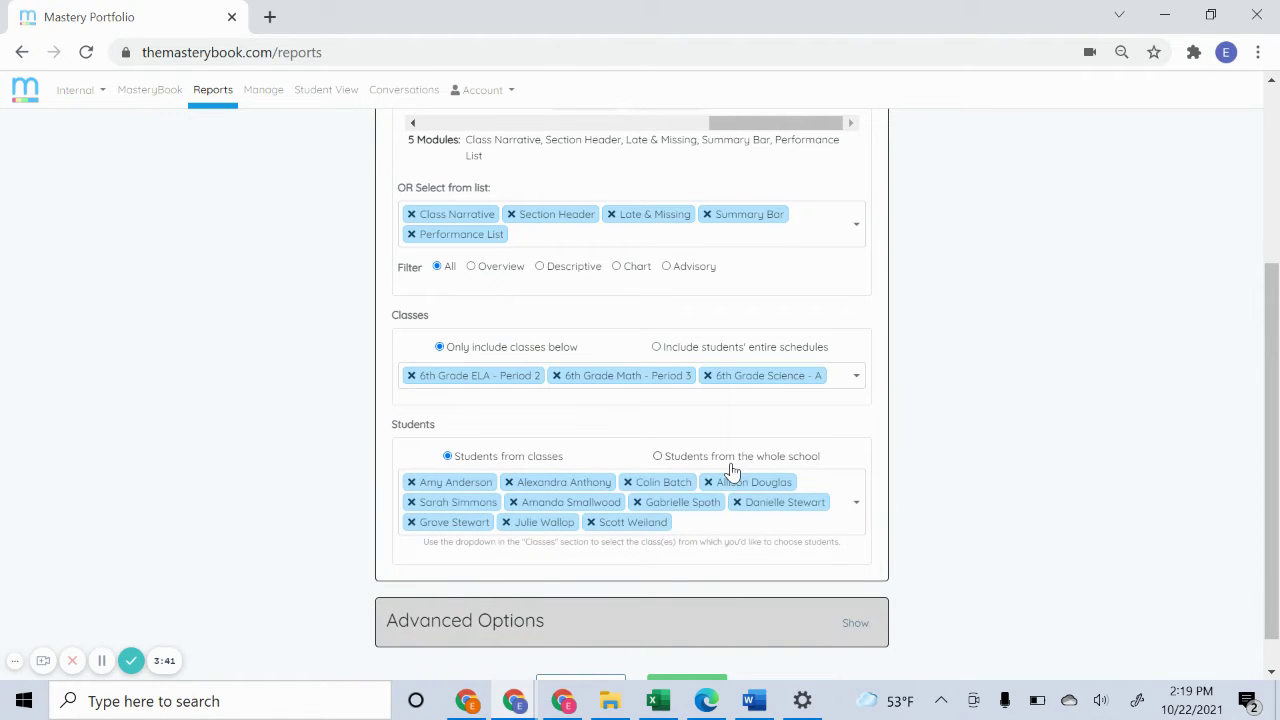
Set the report's end date to 2021-10-30 in the advanced options.
scroll(730, 470, "down", 1)
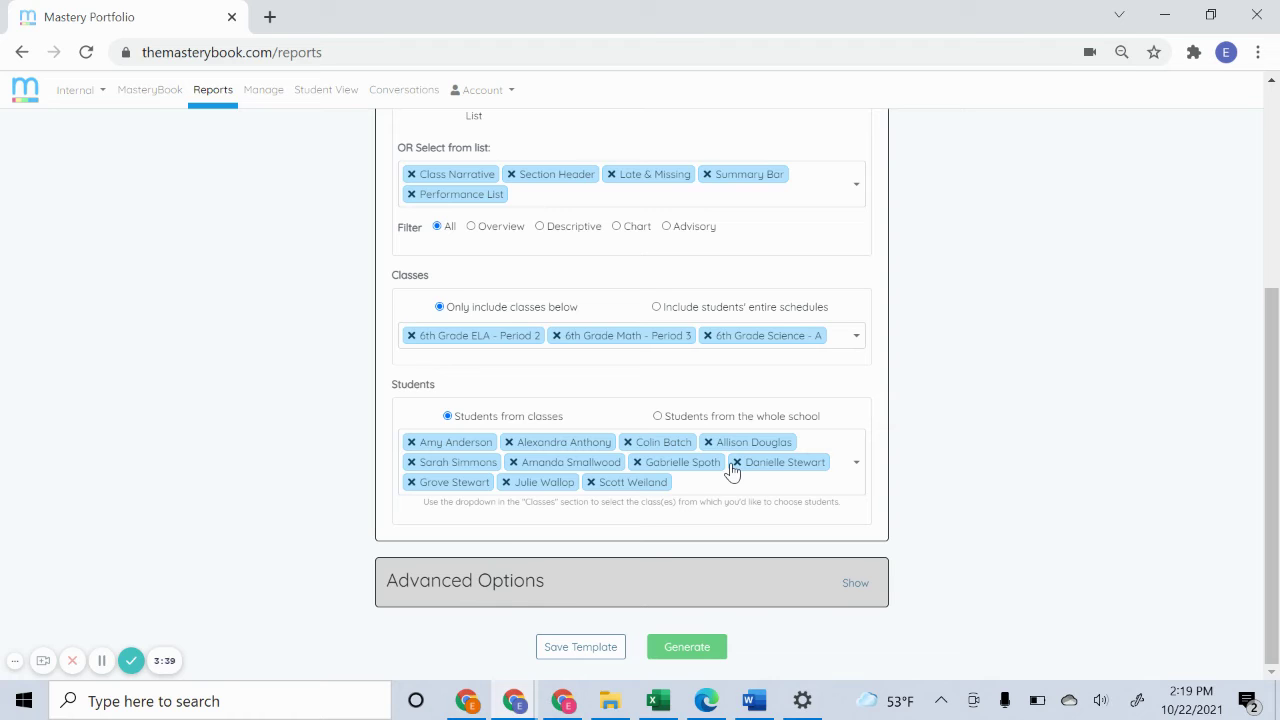
left_click(857, 584)
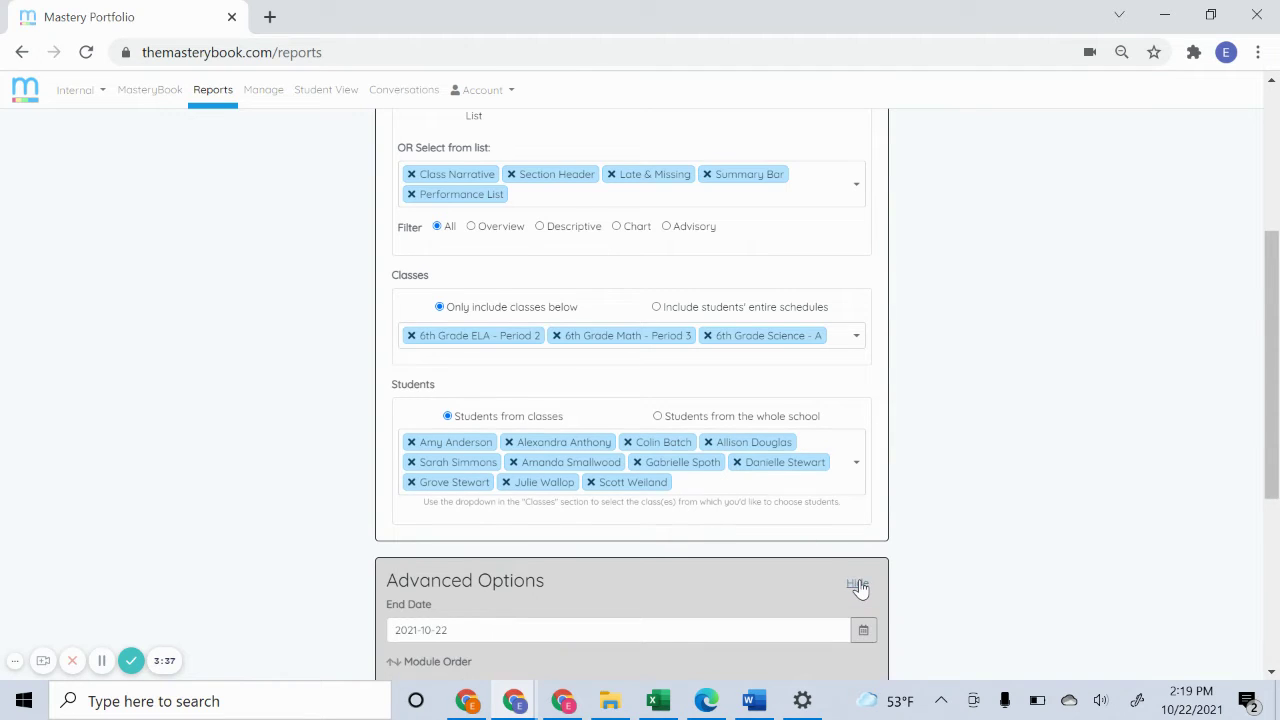
scroll(859, 588, "down", 3)
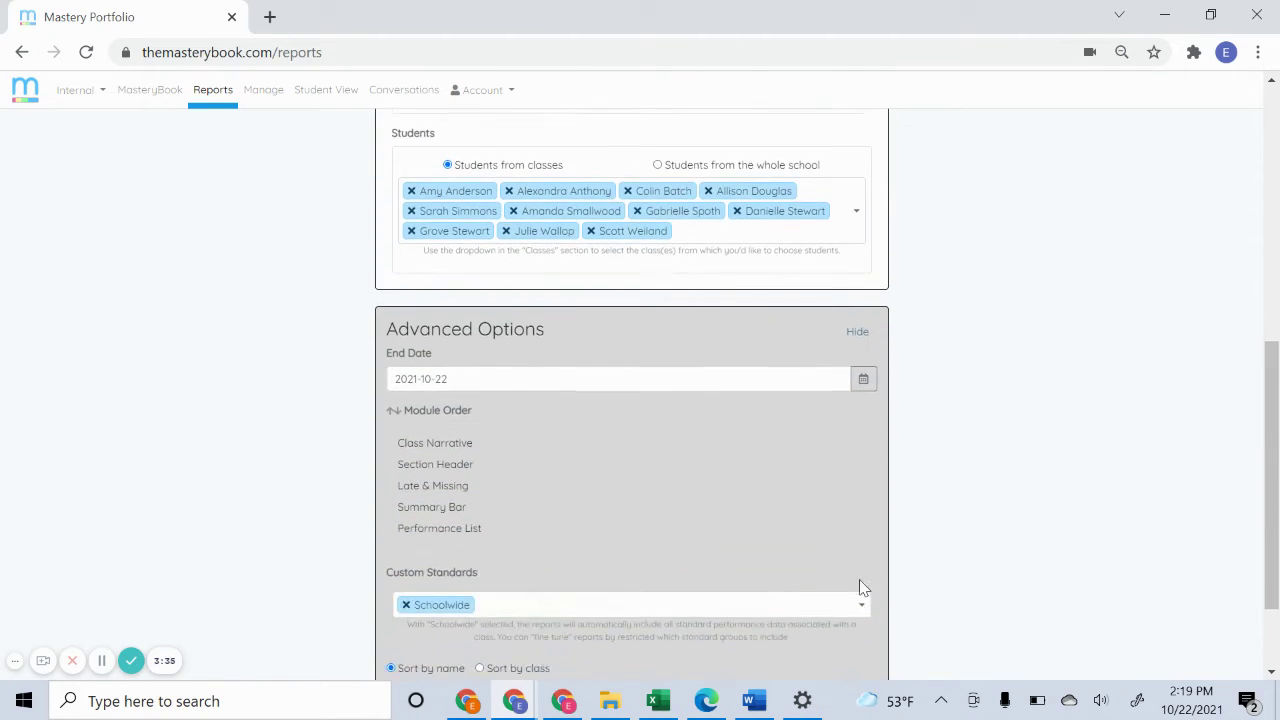
scroll(862, 585, "down", 1)
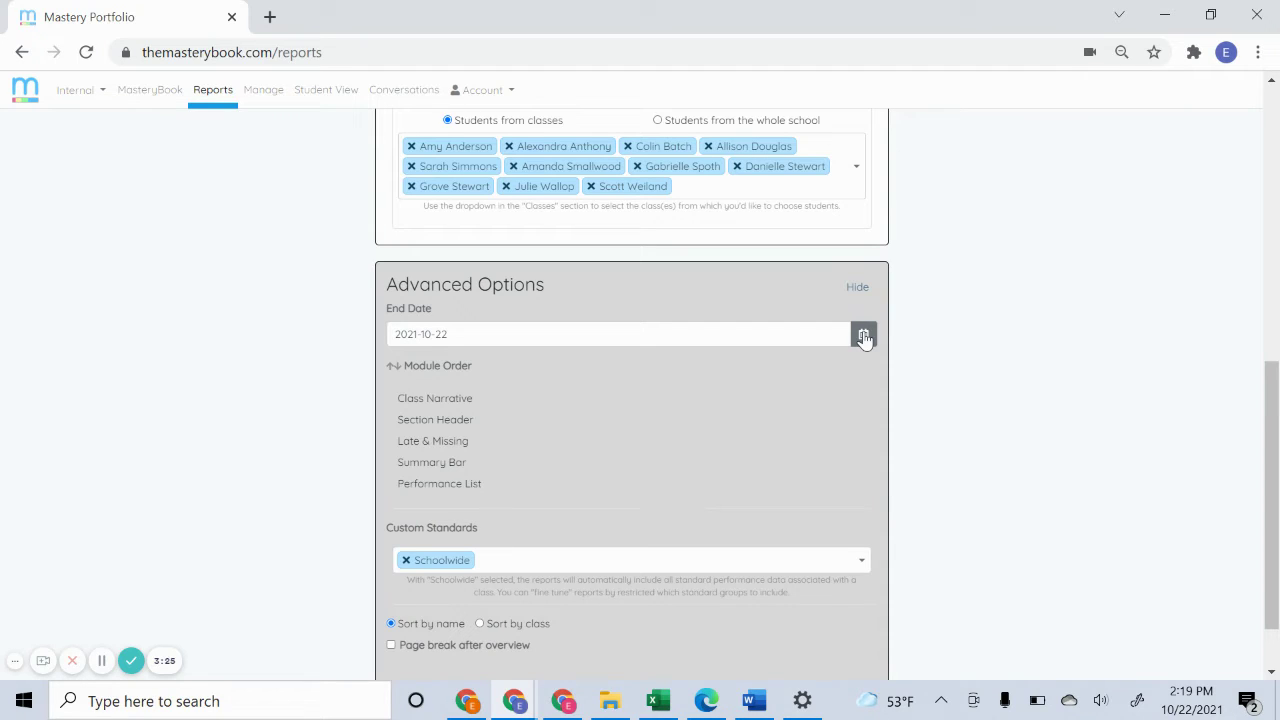
left_click(864, 336)
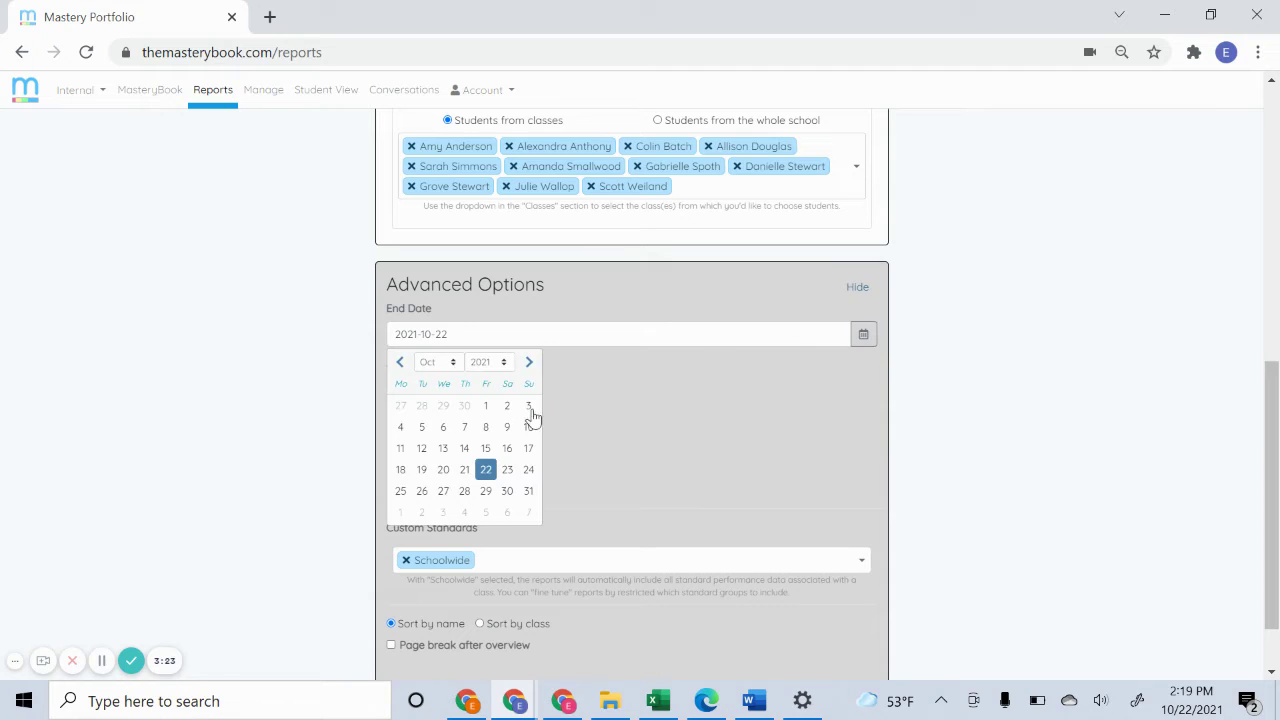
left_click(507, 491)
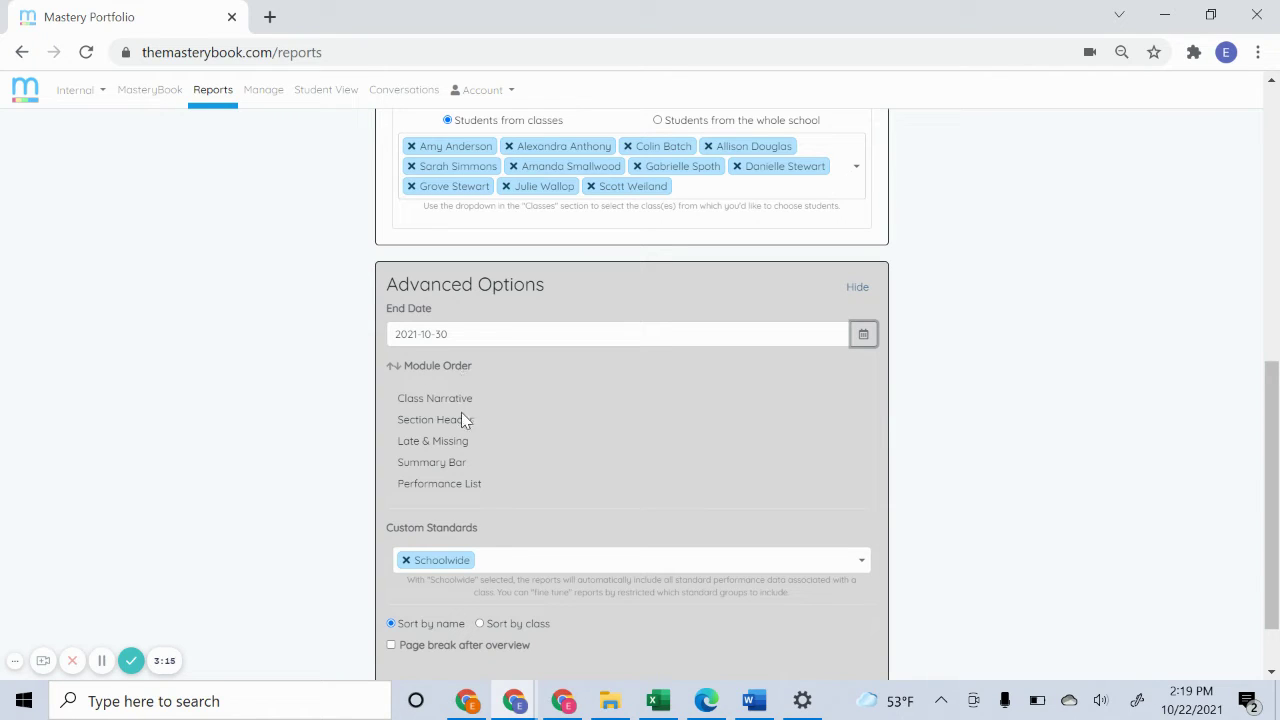
Reorder the report modules so that Section Header comes first and Late & Missing comes last.
left_click_drag(460, 415, 460, 391)
left_click_drag(446, 444, 451, 503)
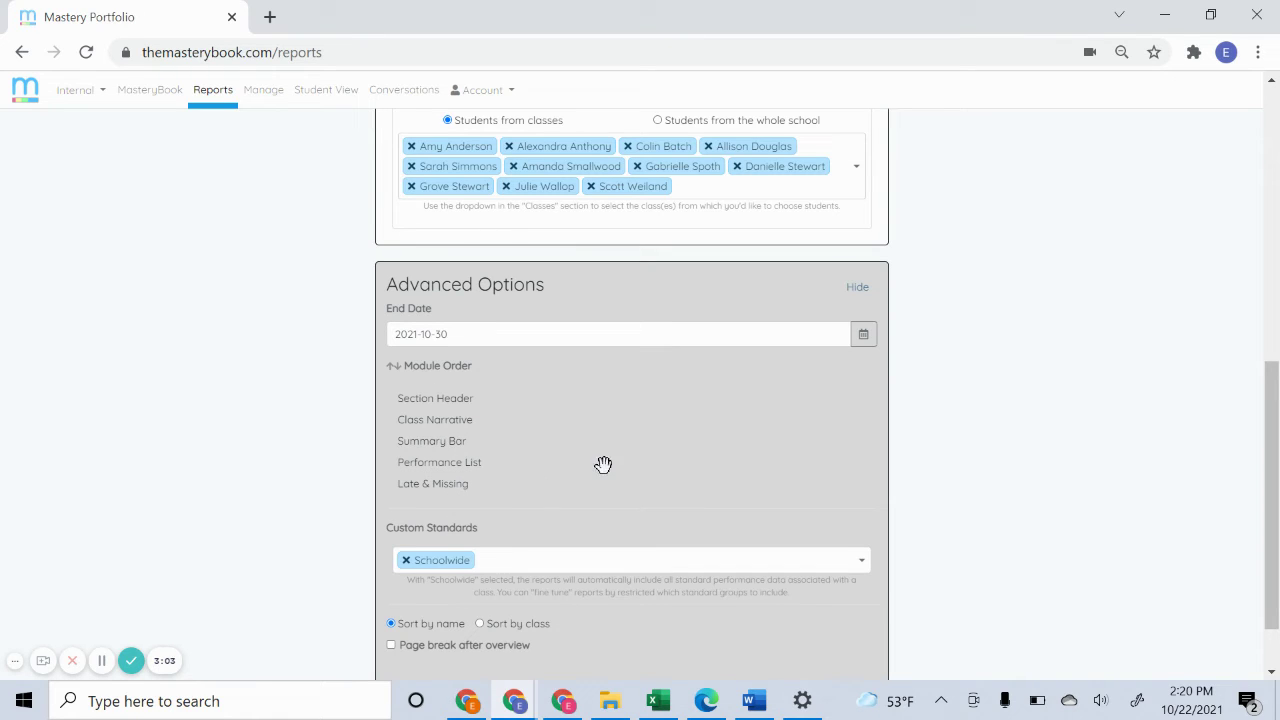
Save the report configuration as a template named "Fall 2021 Report Card", leaving the description empty.
scroll(603, 465, "down", 1)
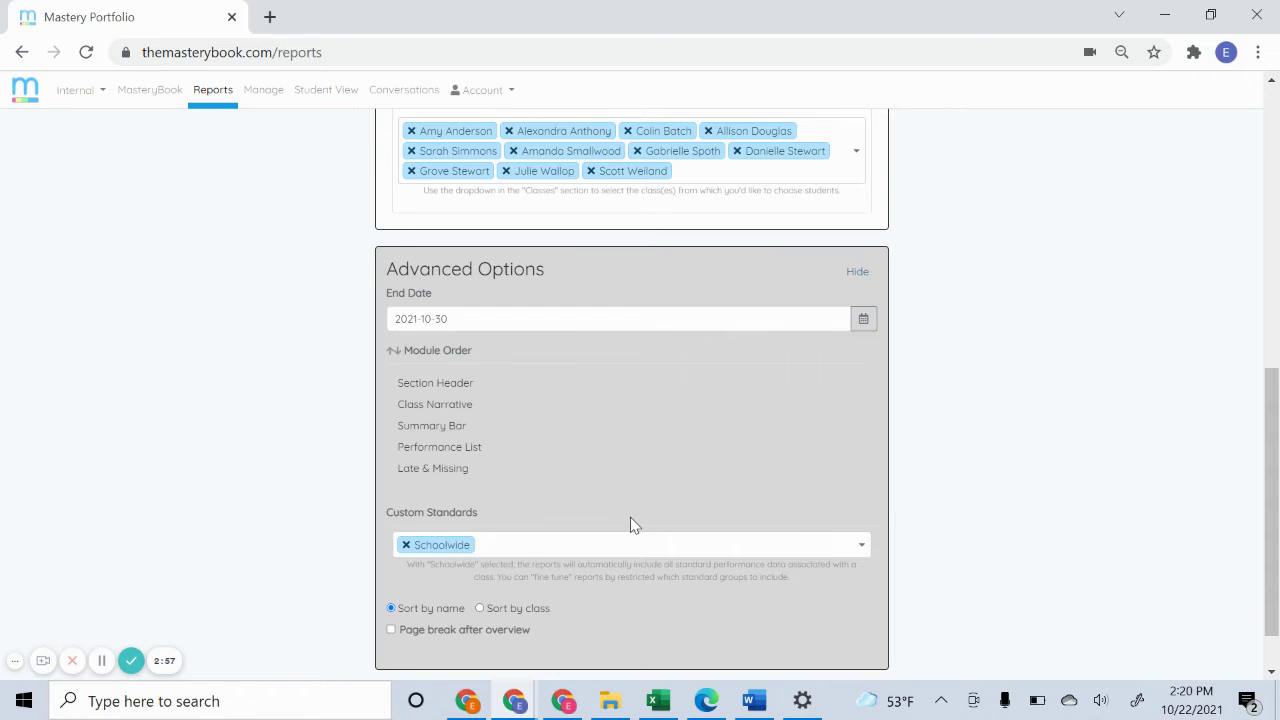
scroll(630, 525, "down", 1)
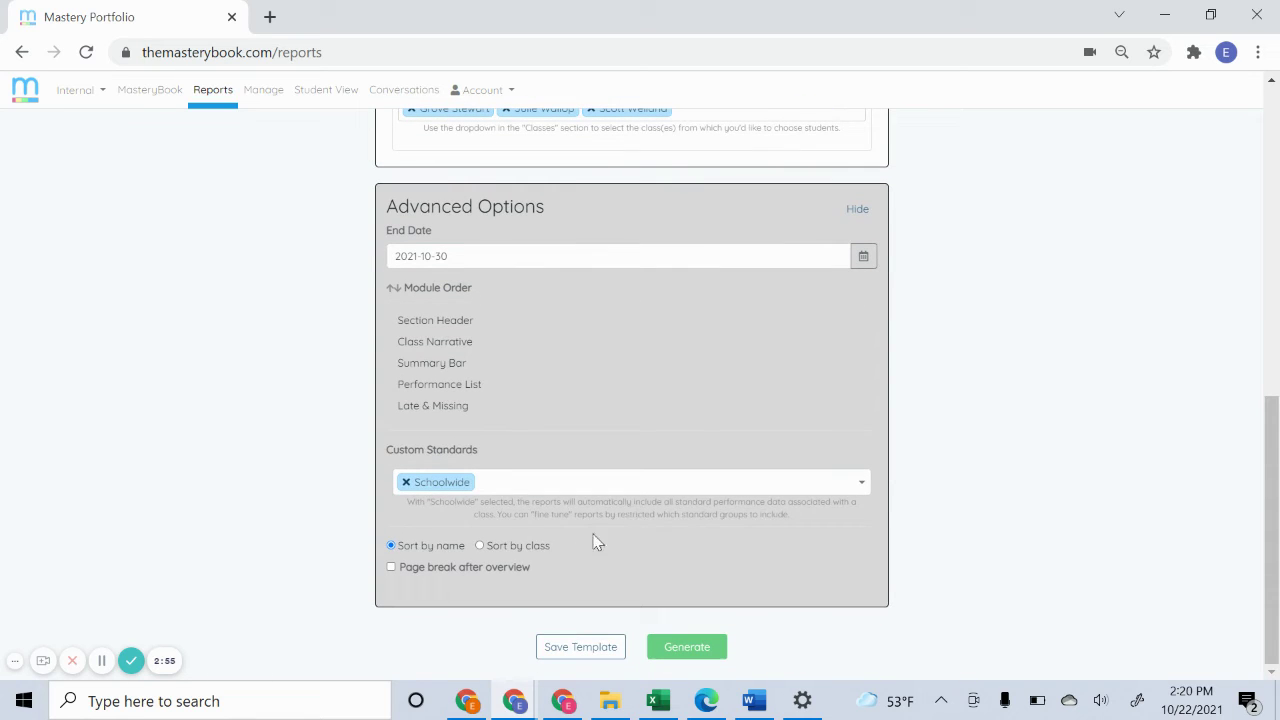
left_click(560, 650)
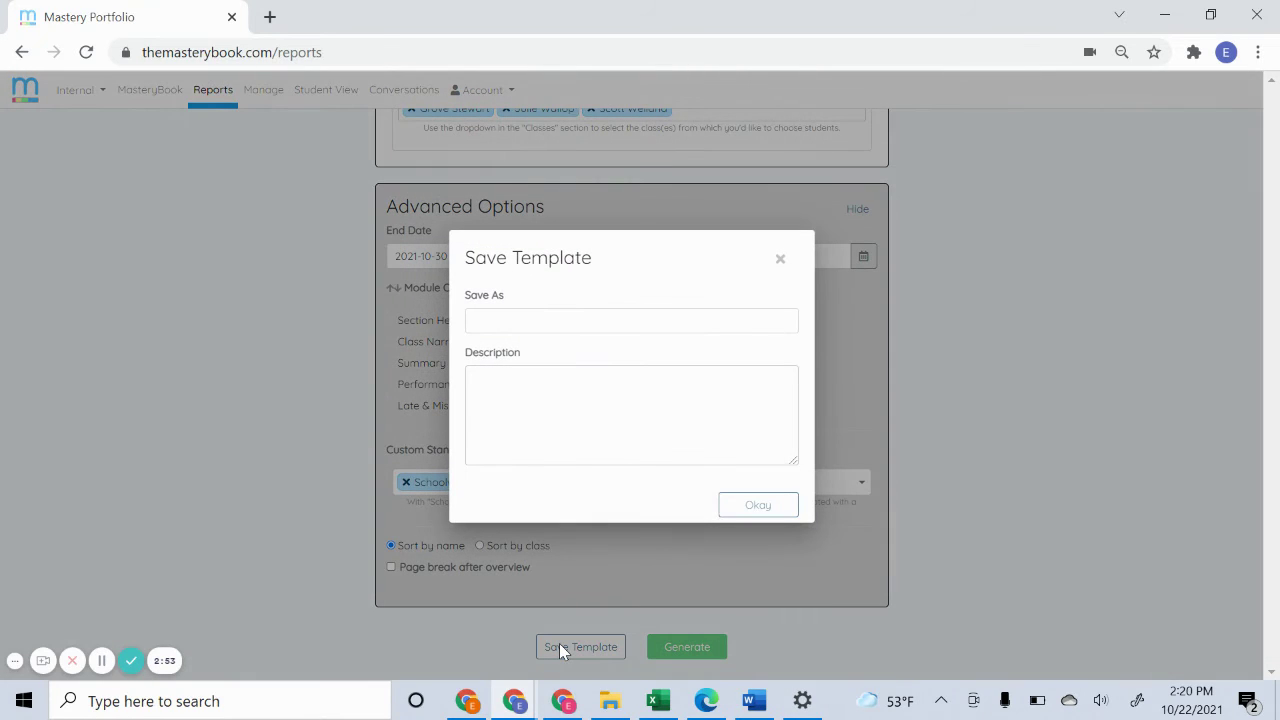
left_click(557, 320)
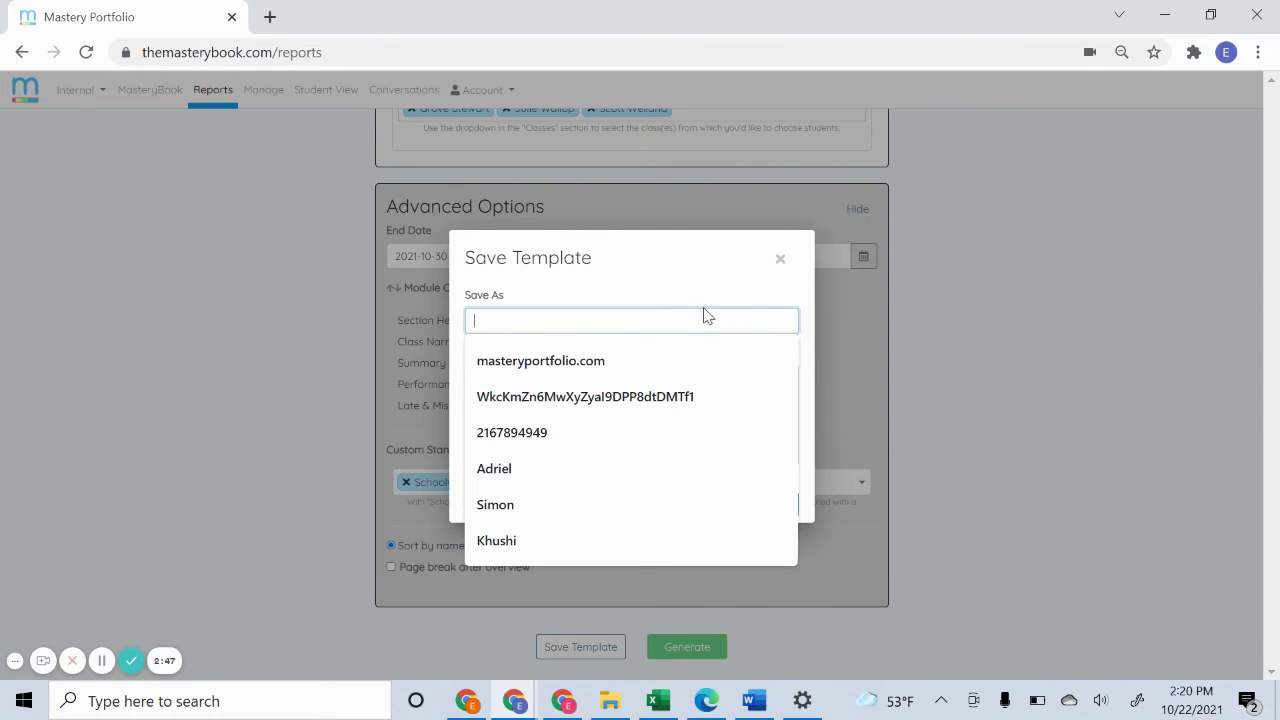
type("Fo")
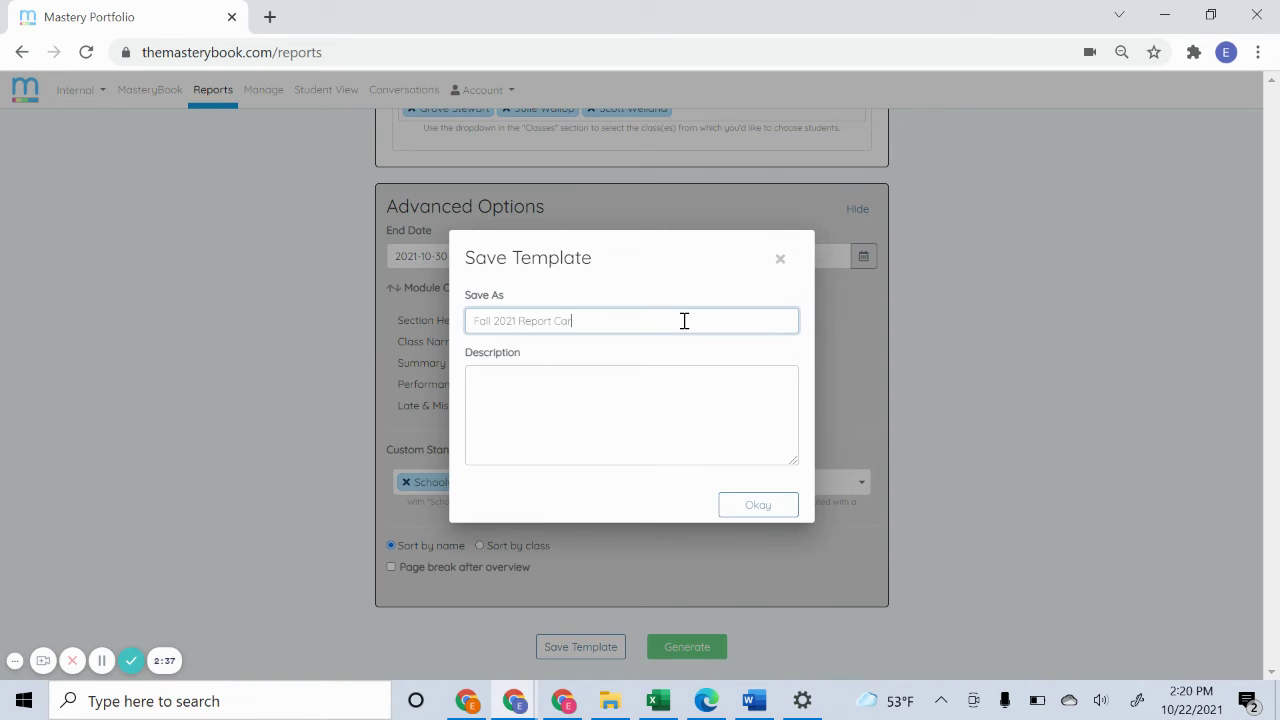
left_click(765, 506)
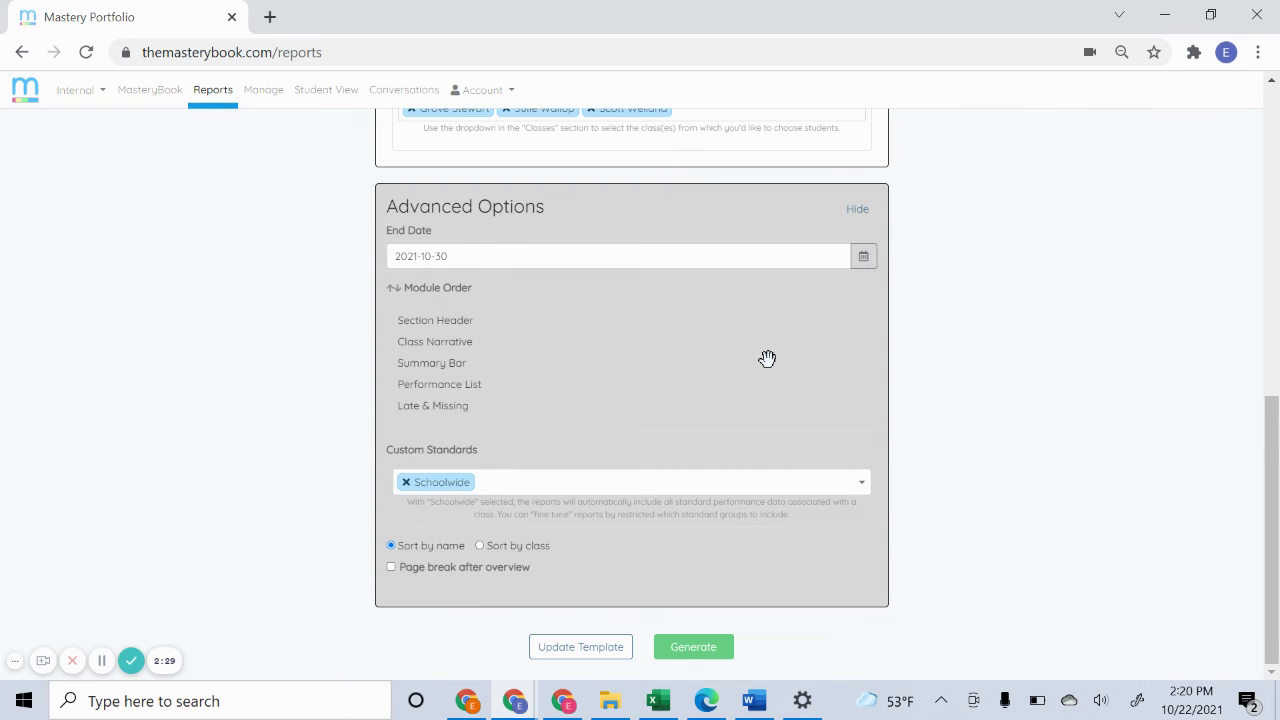
scroll(767, 358, "up", 10)
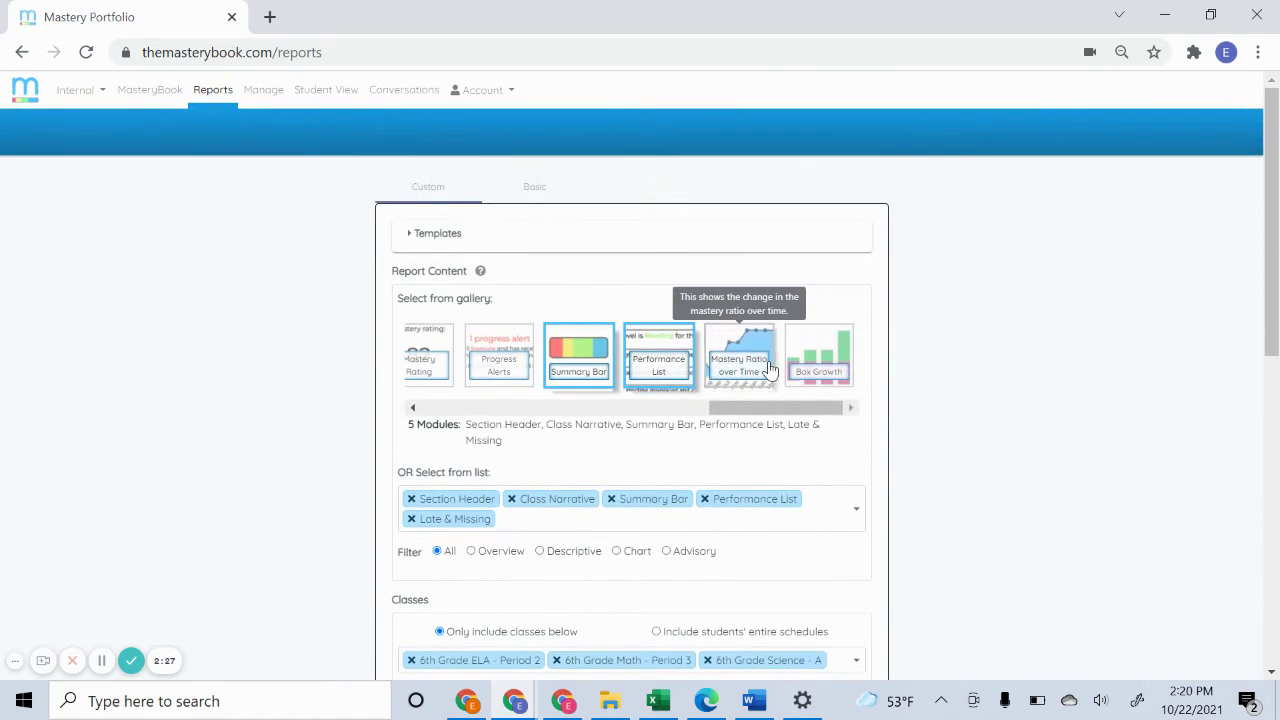
Check the saved templates, then generate the report with the Fall 2021 Report Card setup and open the downloaded PDF.
left_click(410, 237)
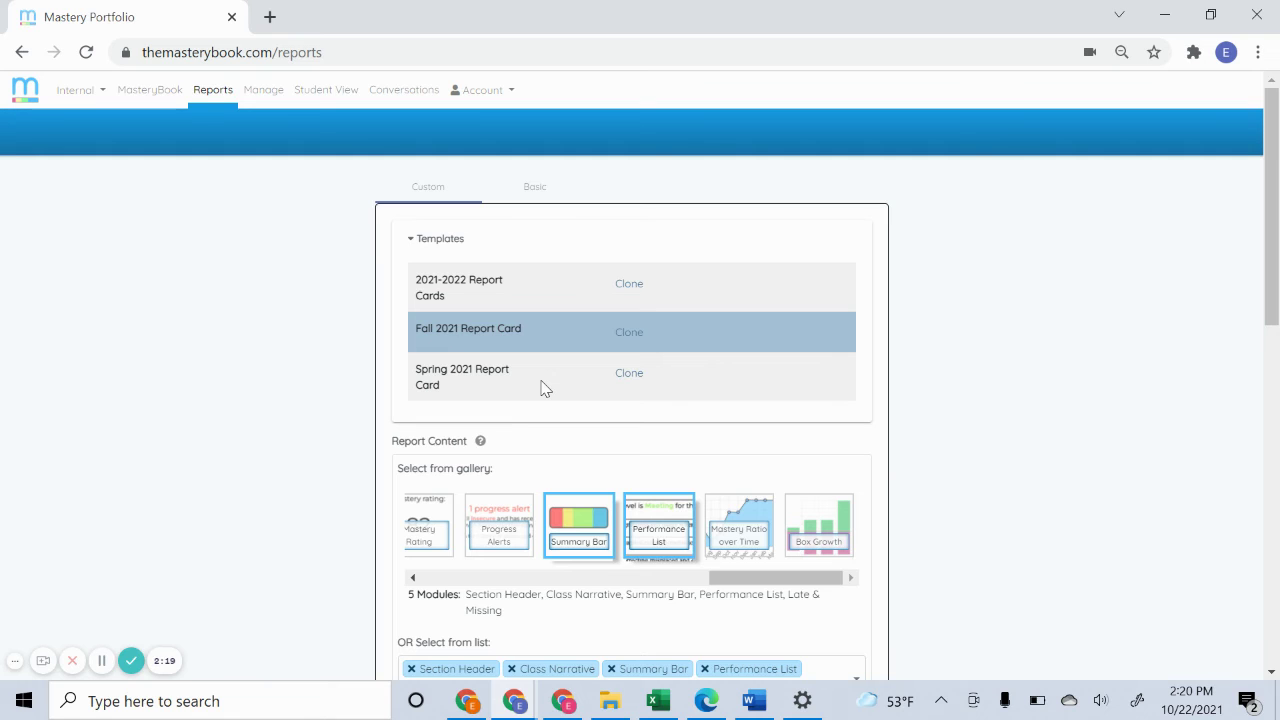
scroll(545, 388, "down", 10)
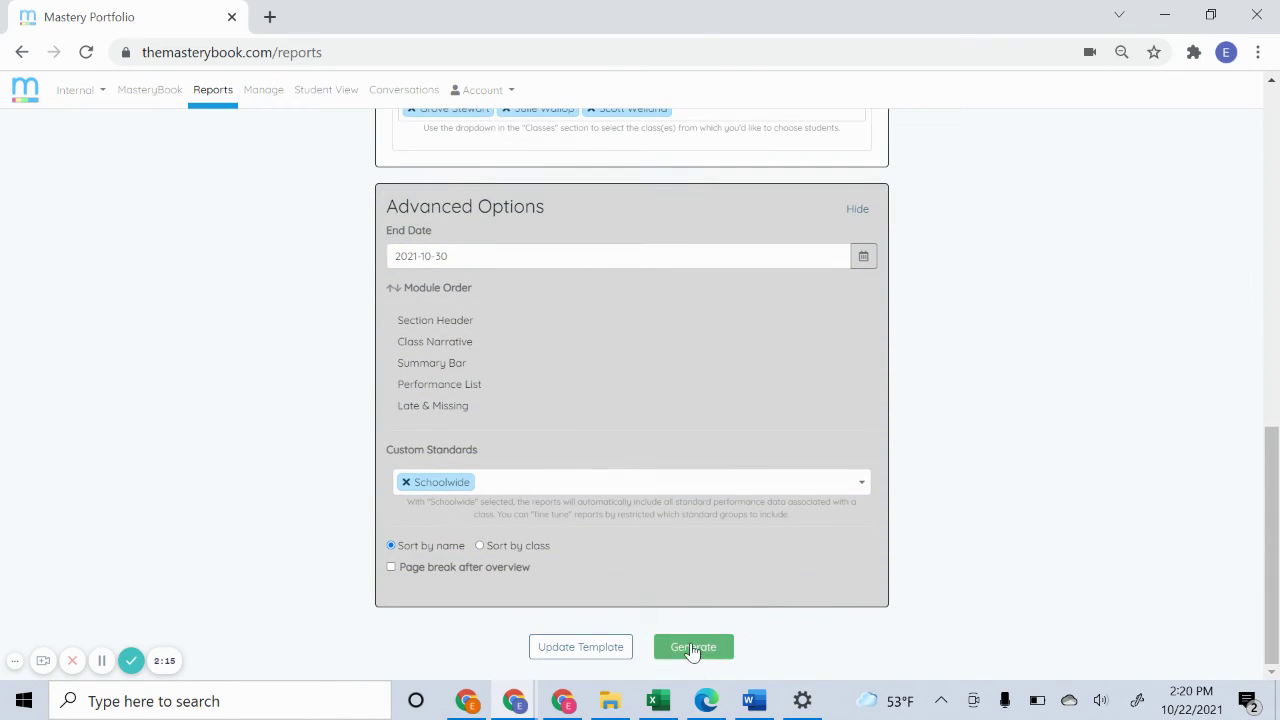
left_click(692, 648)
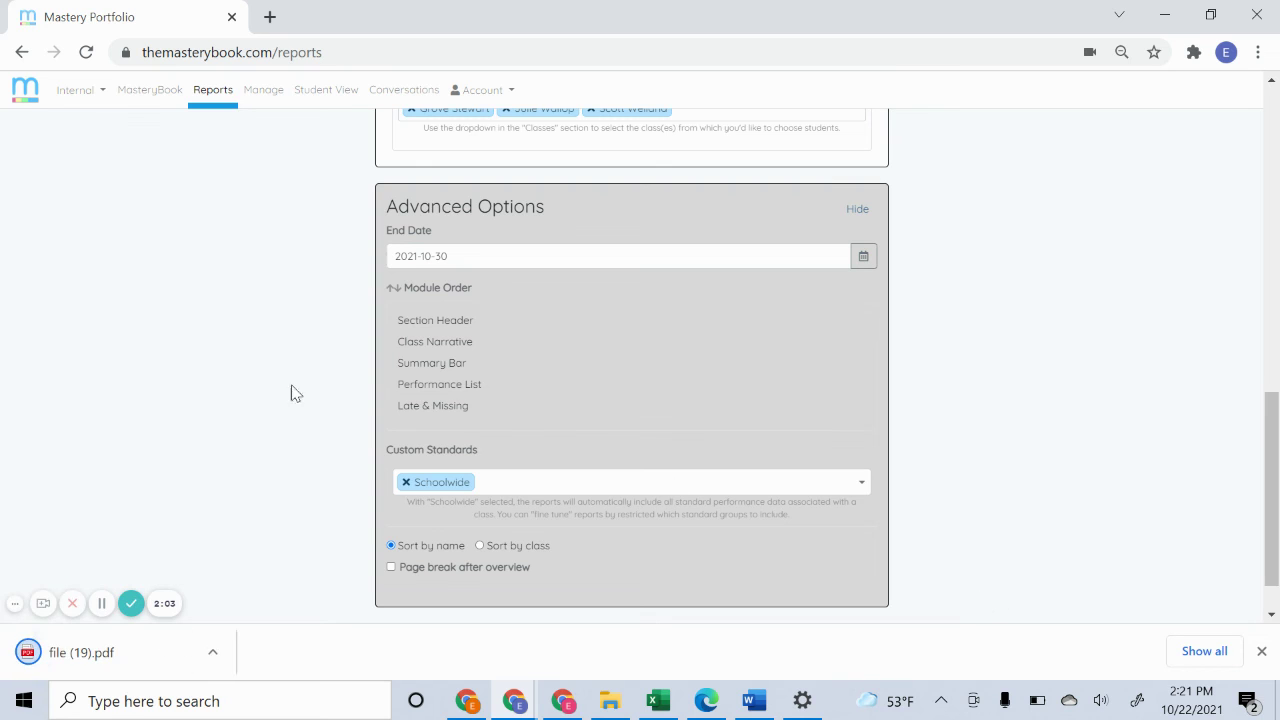
left_click(140, 670)
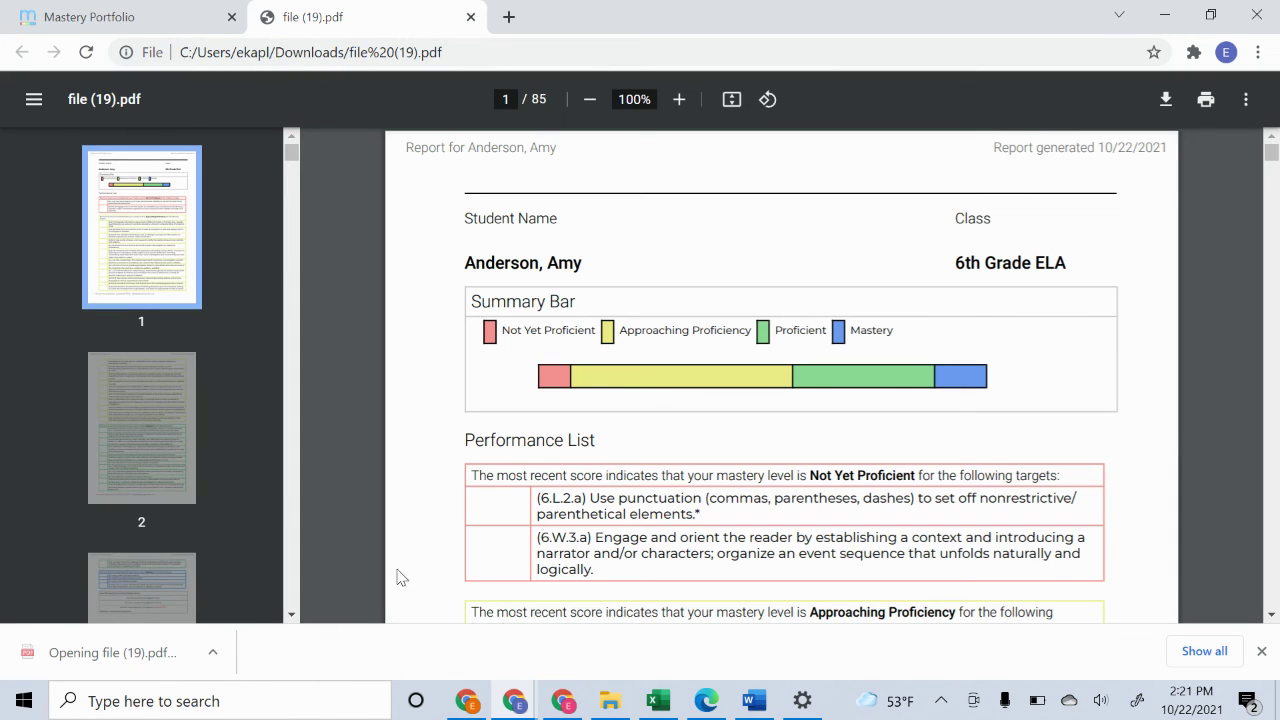
Examine the first student's report card in the PDF, from the 6th Grade ELA pages to the 6th Grade Math summary bar and performance list.
scroll(548, 531, "down", 3)
scroll(552, 531, "down", 5)
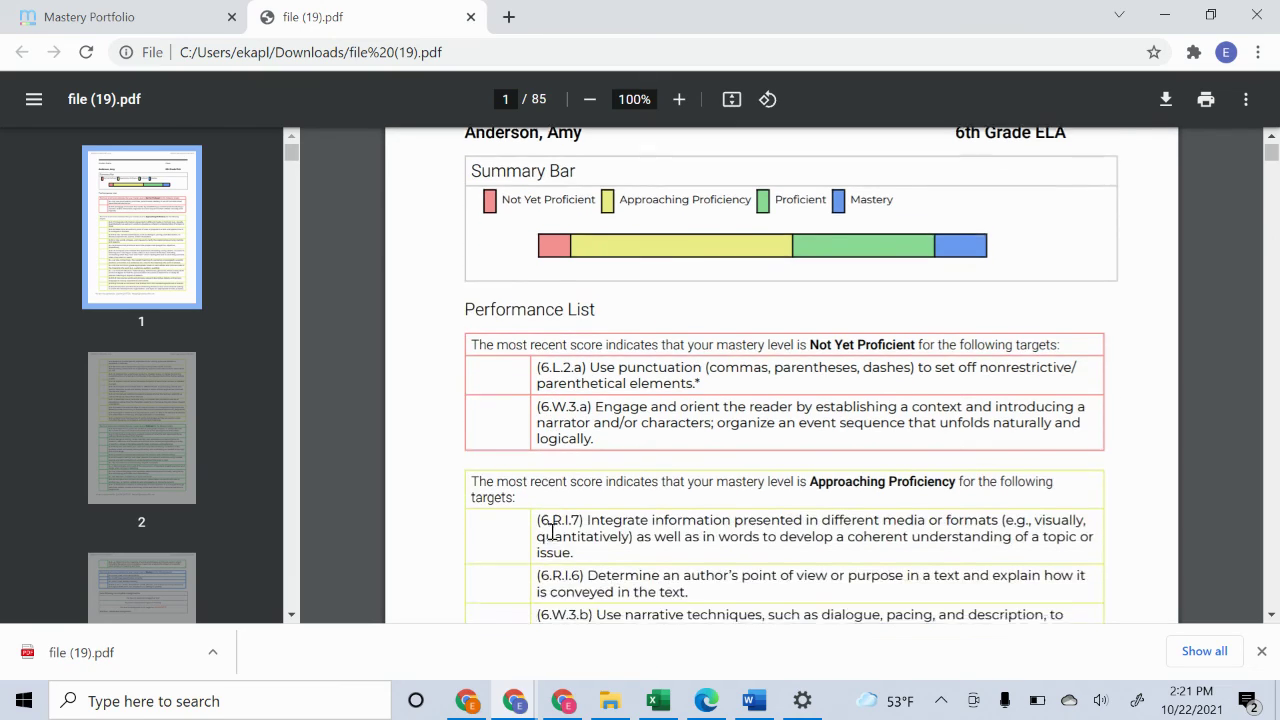
scroll(552, 531, "down", 5)
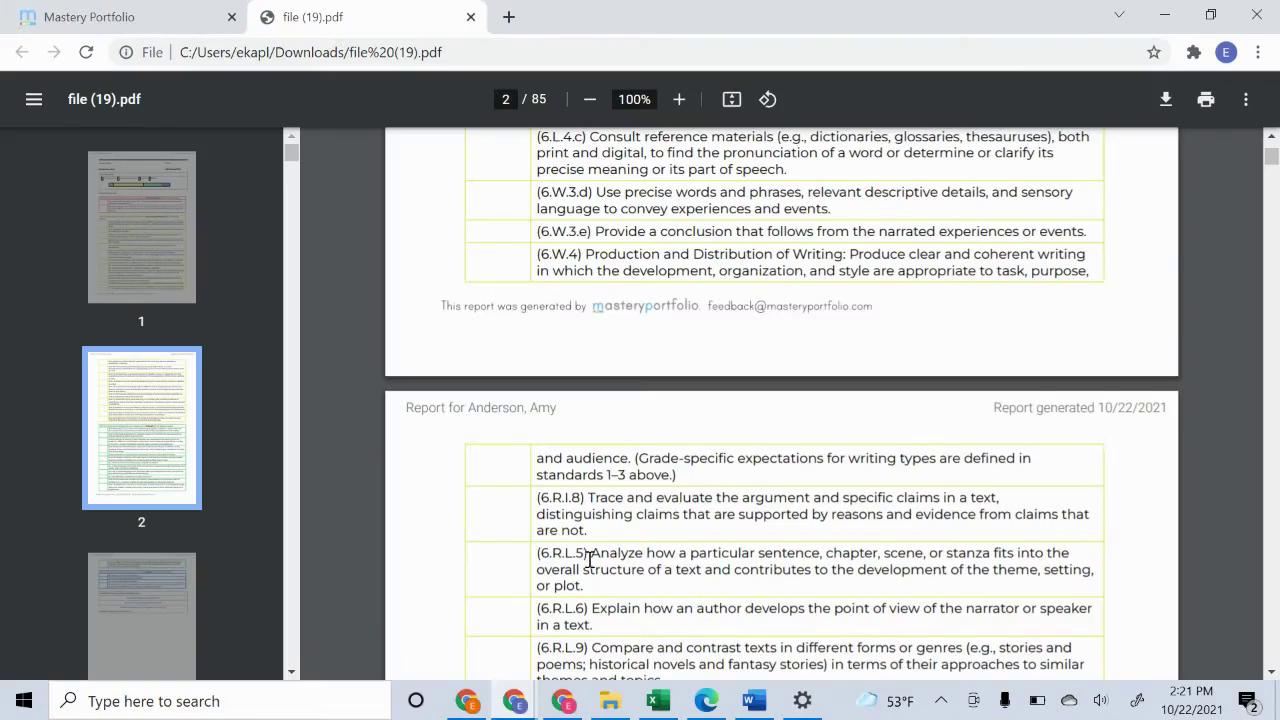
scroll(589, 560, "down", 7)
scroll(589, 560, "down", 10)
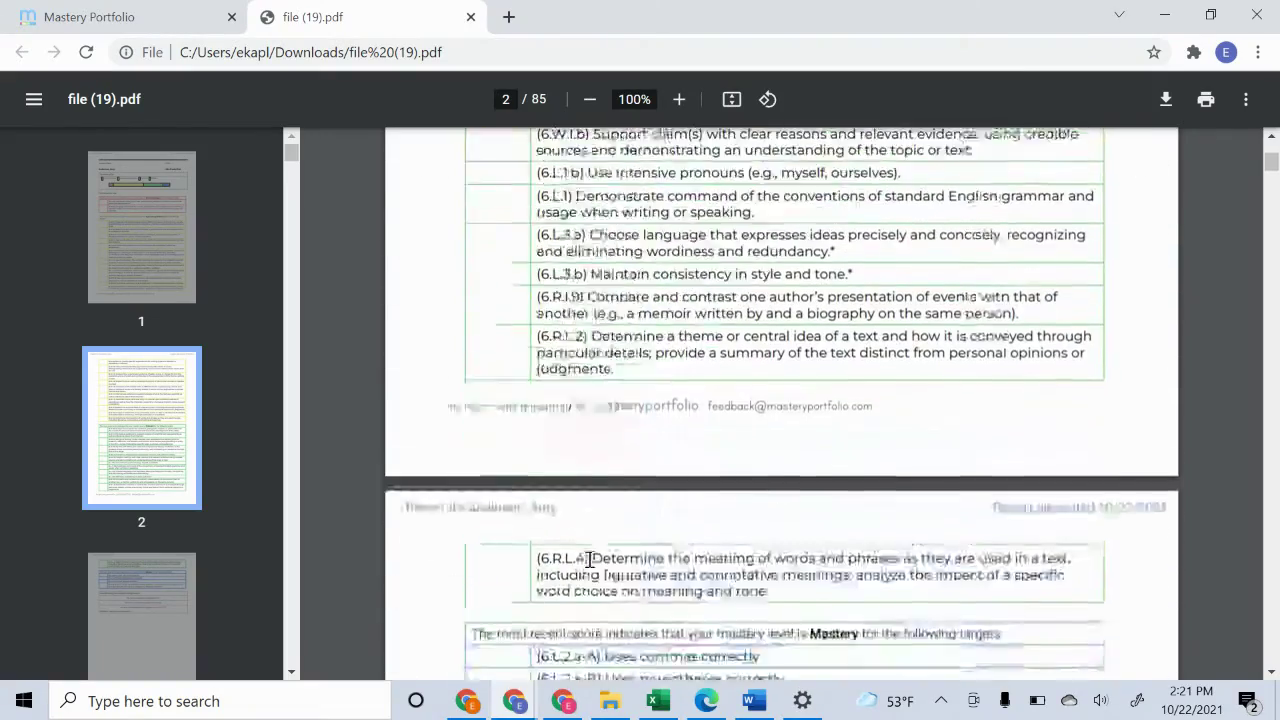
scroll(589, 560, "down", 8)
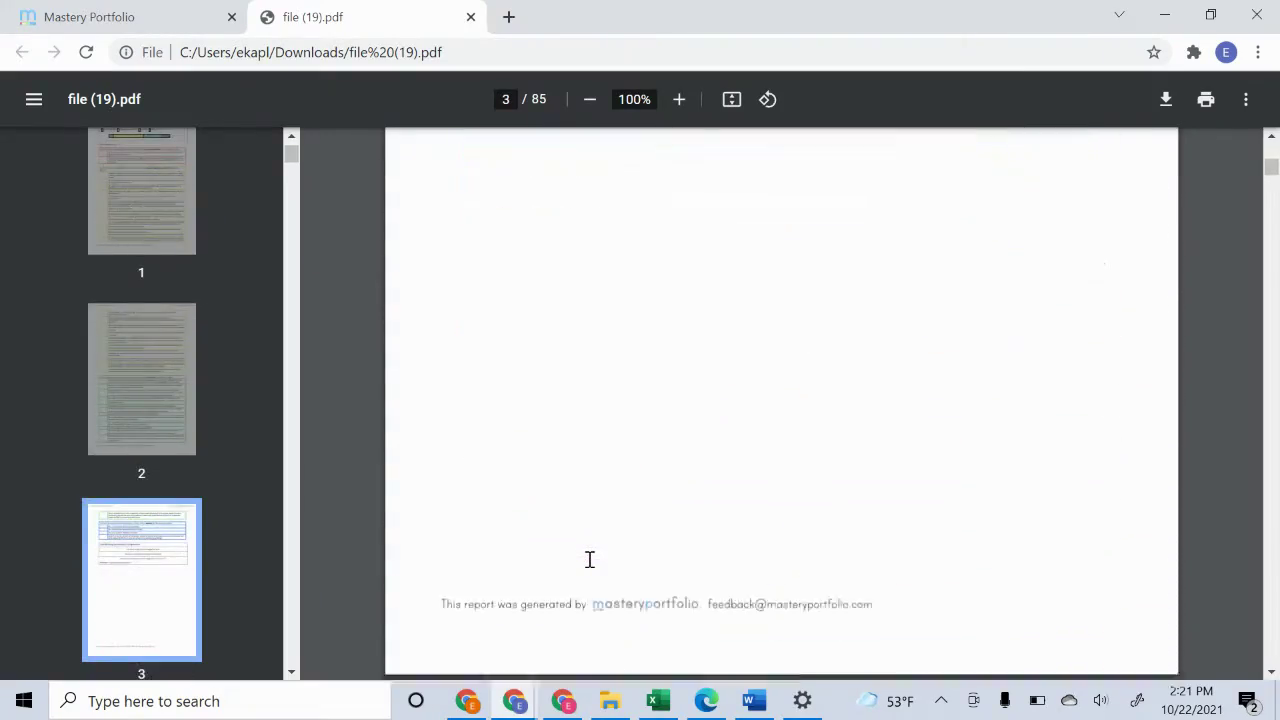
scroll(589, 560, "down", 1)
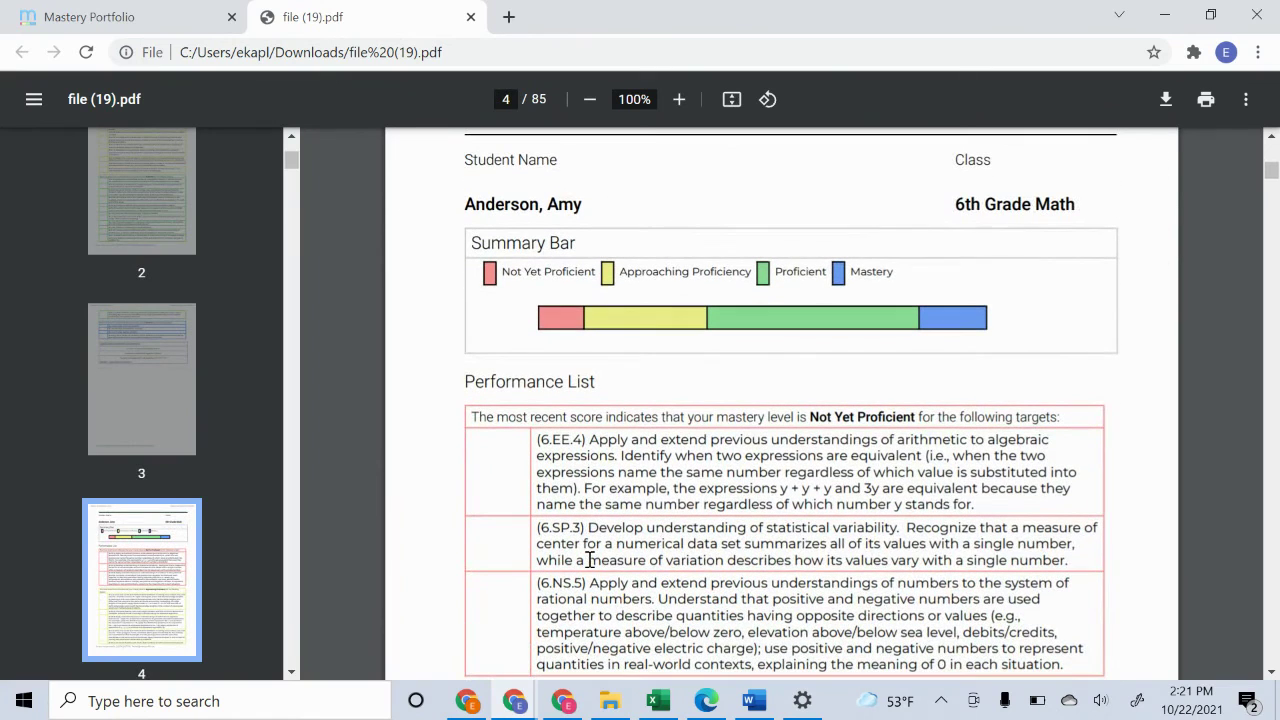
scroll(589, 560, "up", 1)
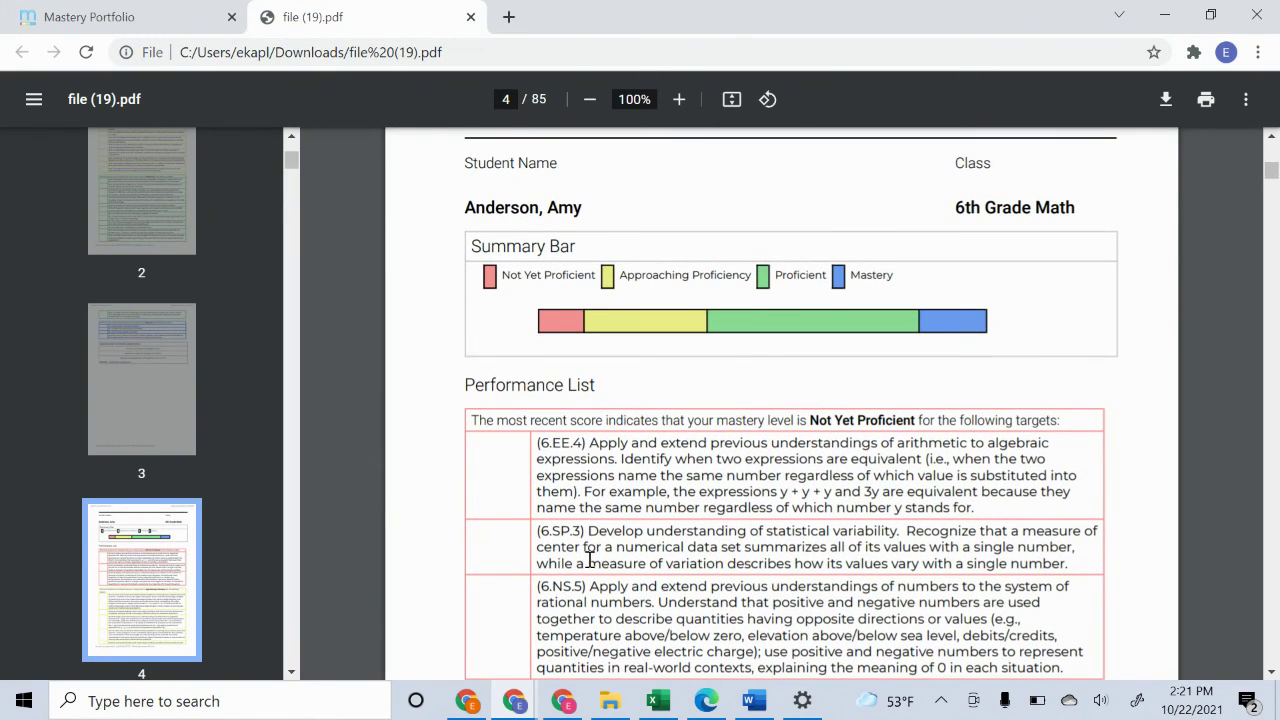
scroll(561, 304, "up", 2)
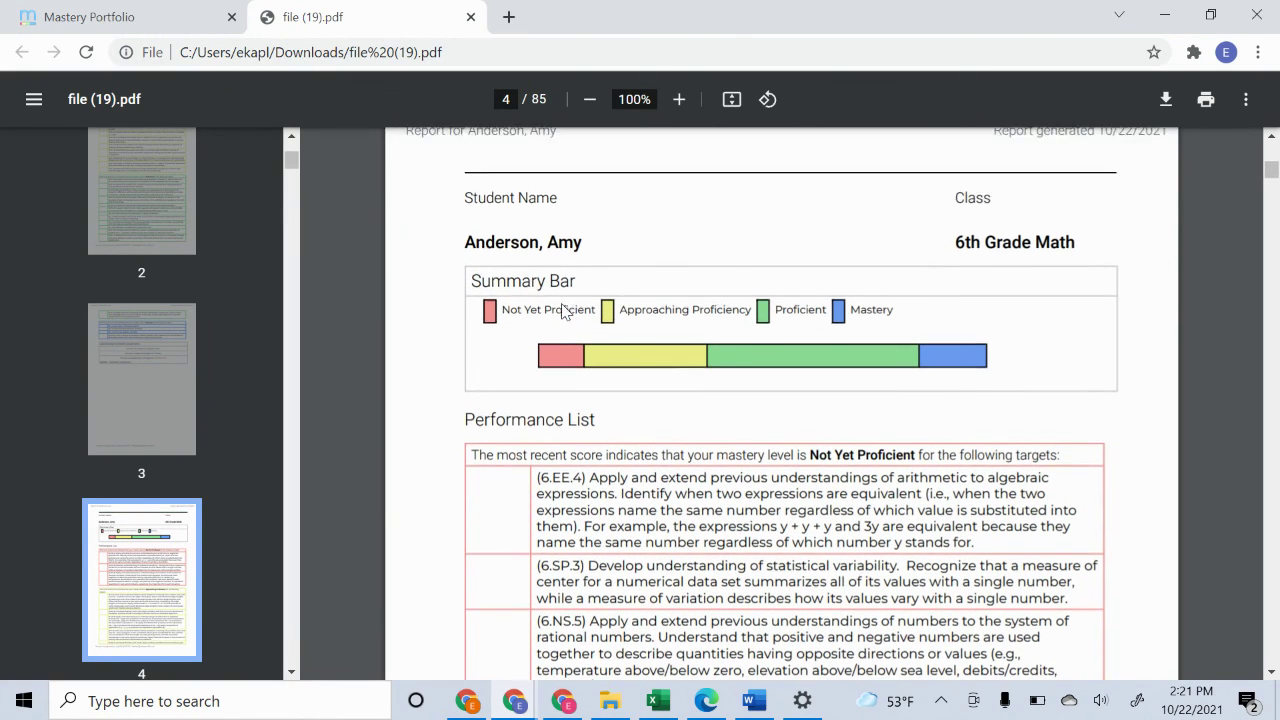
scroll(563, 311, "up", 1)
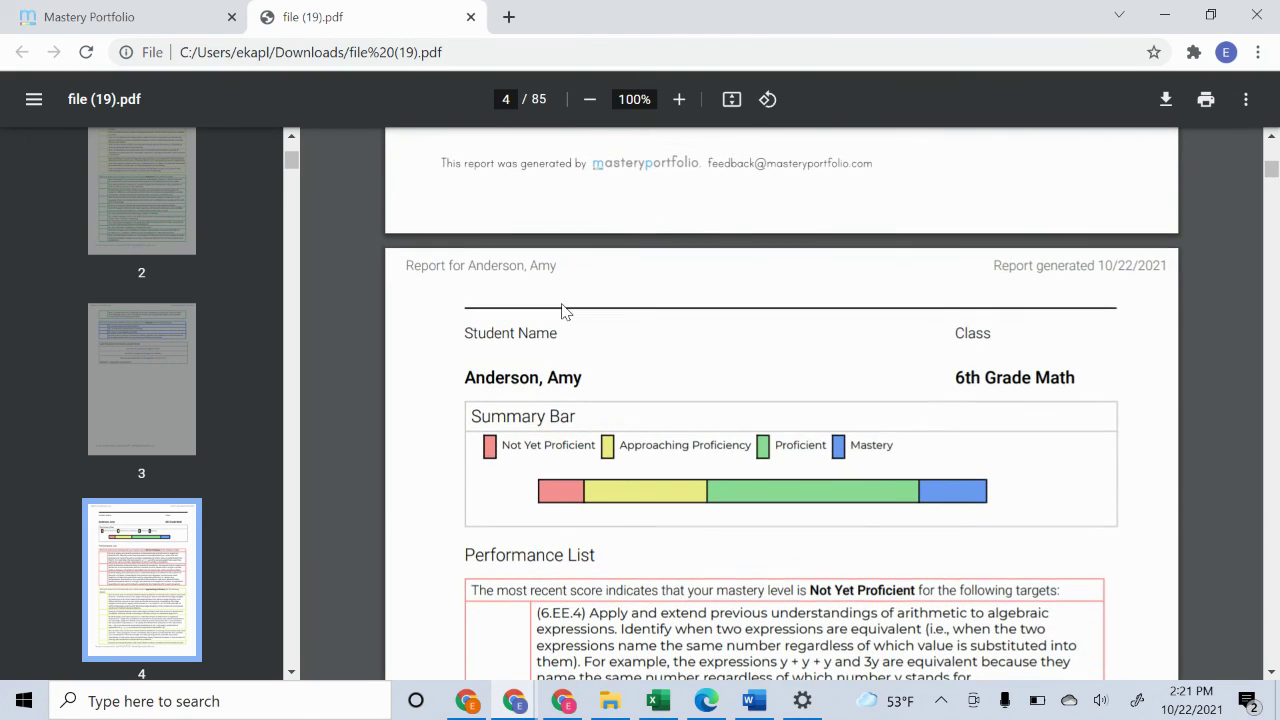